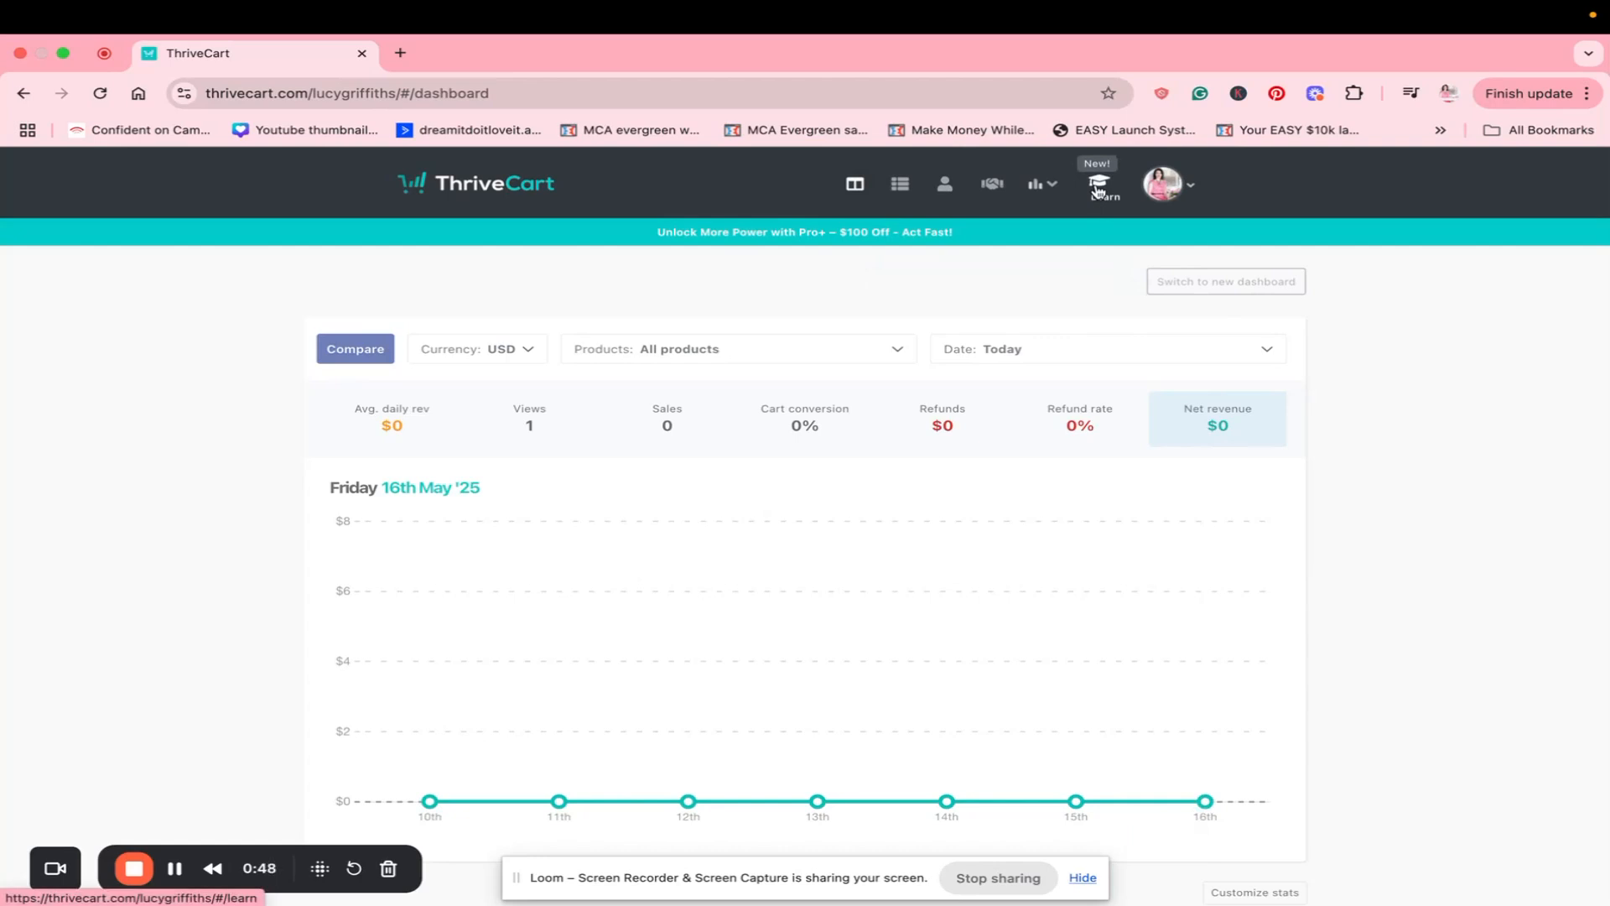
- Open the Learn area, start a new course and assign it to the MCA test project
{"action": "left_click", "coordinate": [1099, 191]}
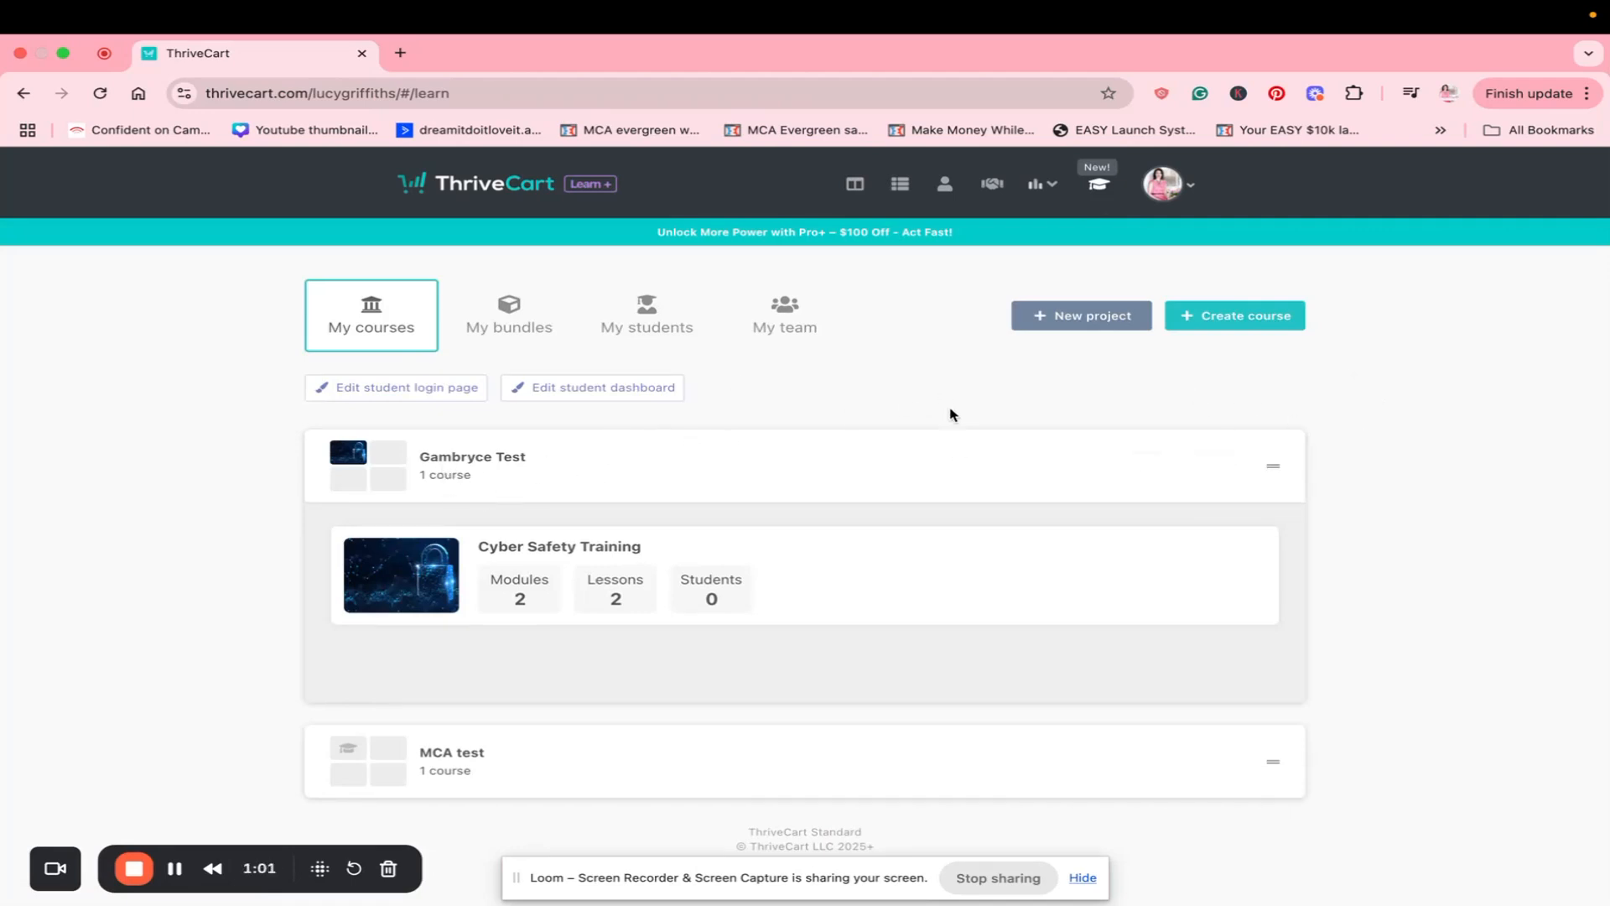
{"action": "left_click", "coordinate": [1250, 323]}
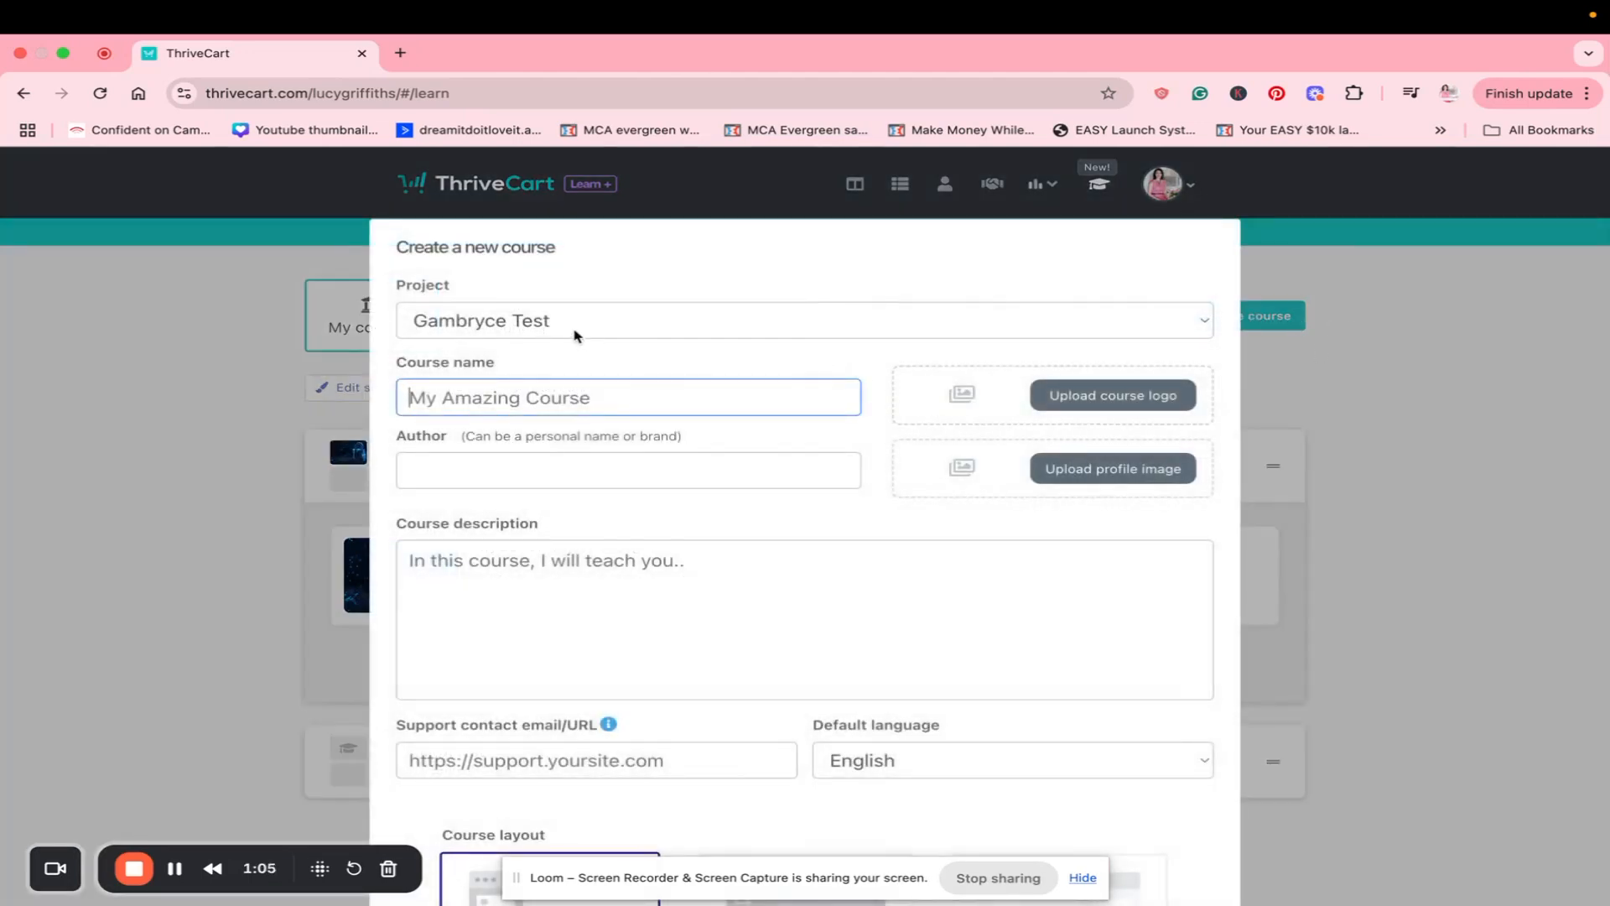
{"action": "left_click", "coordinate": [485, 328]}
{"action": "left_click", "coordinate": [484, 328]}
{"action": "left_click", "coordinate": [484, 328]}
{"action": "left_click", "coordinate": [587, 344]}
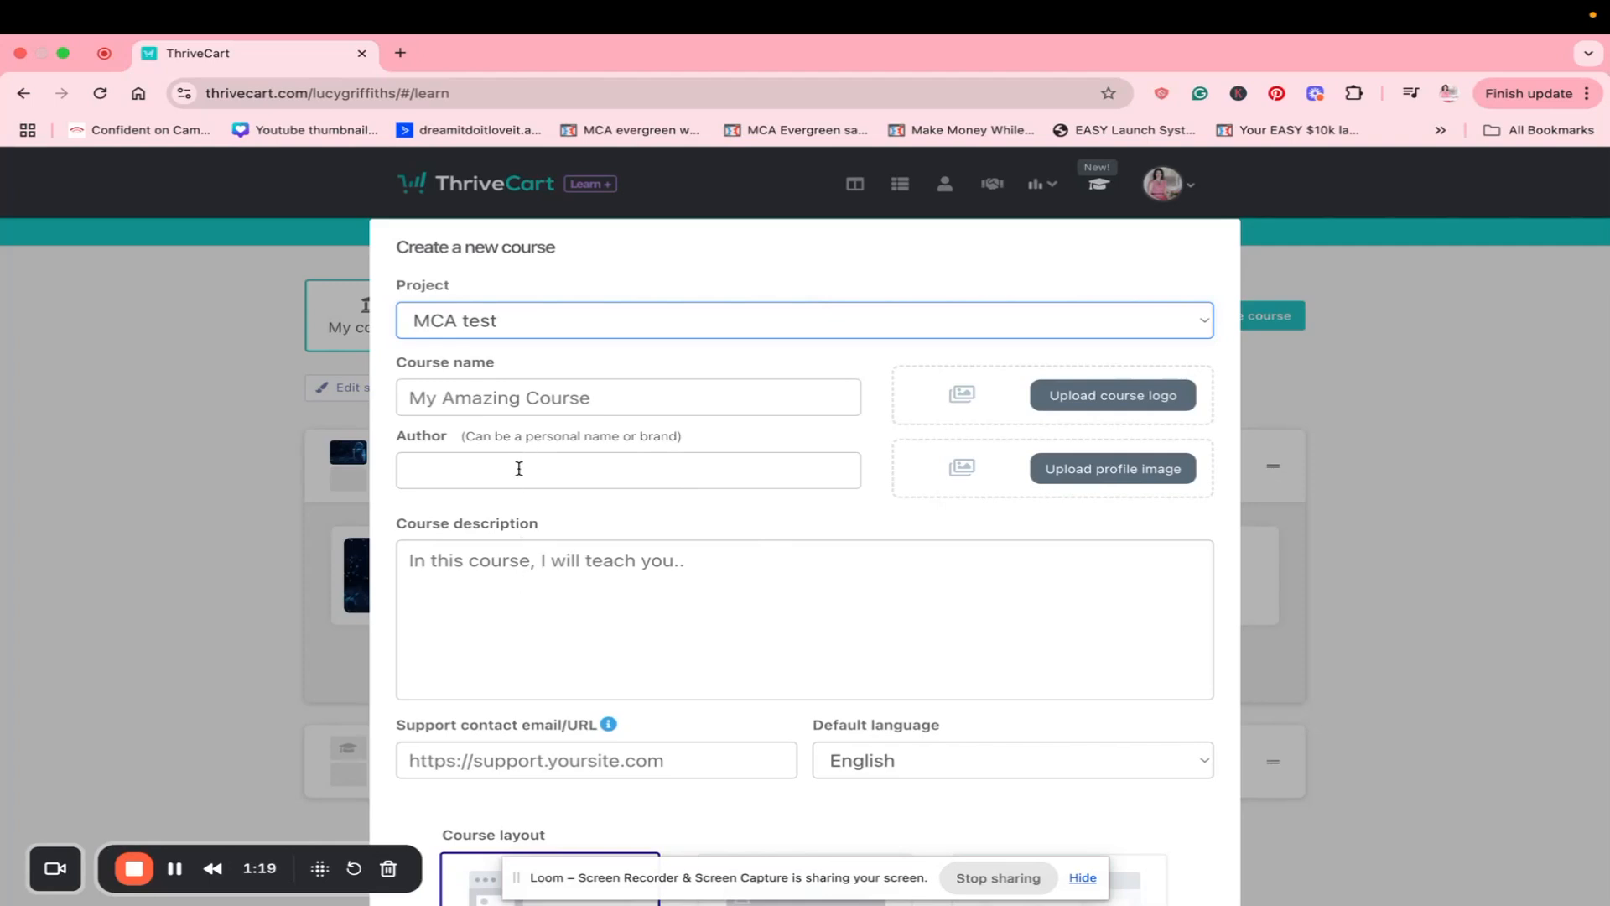
- Try to create the course with its name, description and support contact left blank
{"action": "left_click", "coordinate": [518, 565]}
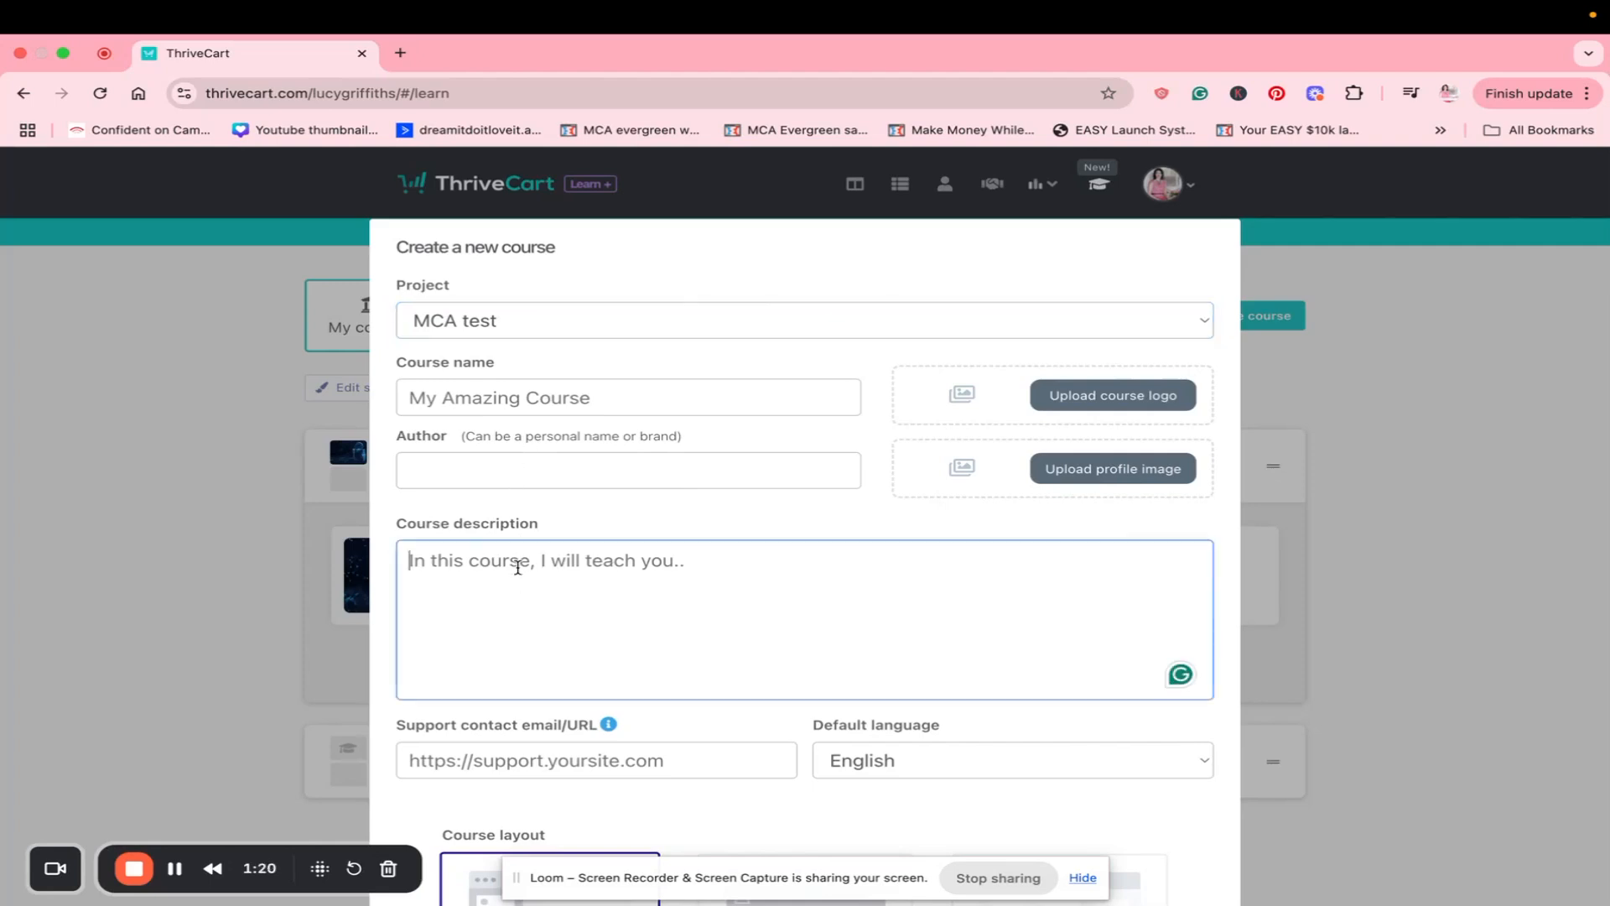
{"action": "left_click", "coordinate": [522, 761]}
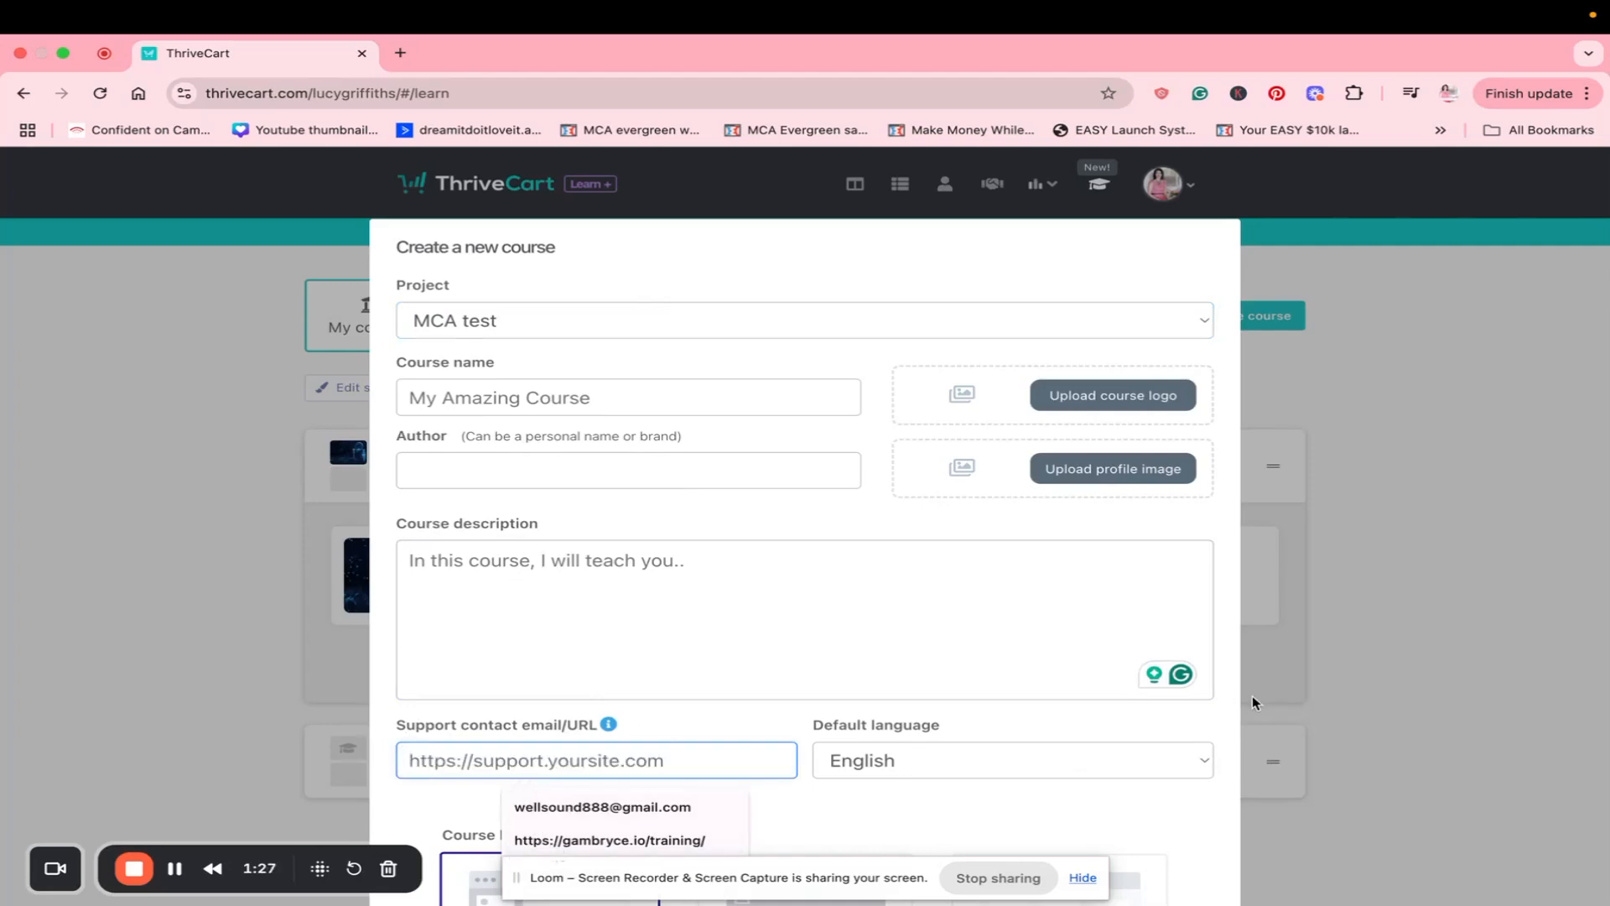
{"action": "left_click", "coordinate": [1237, 720]}
{"action": "scroll", "coordinate": [1237, 720], "scroll_direction": "down", "scroll_amount": 5}
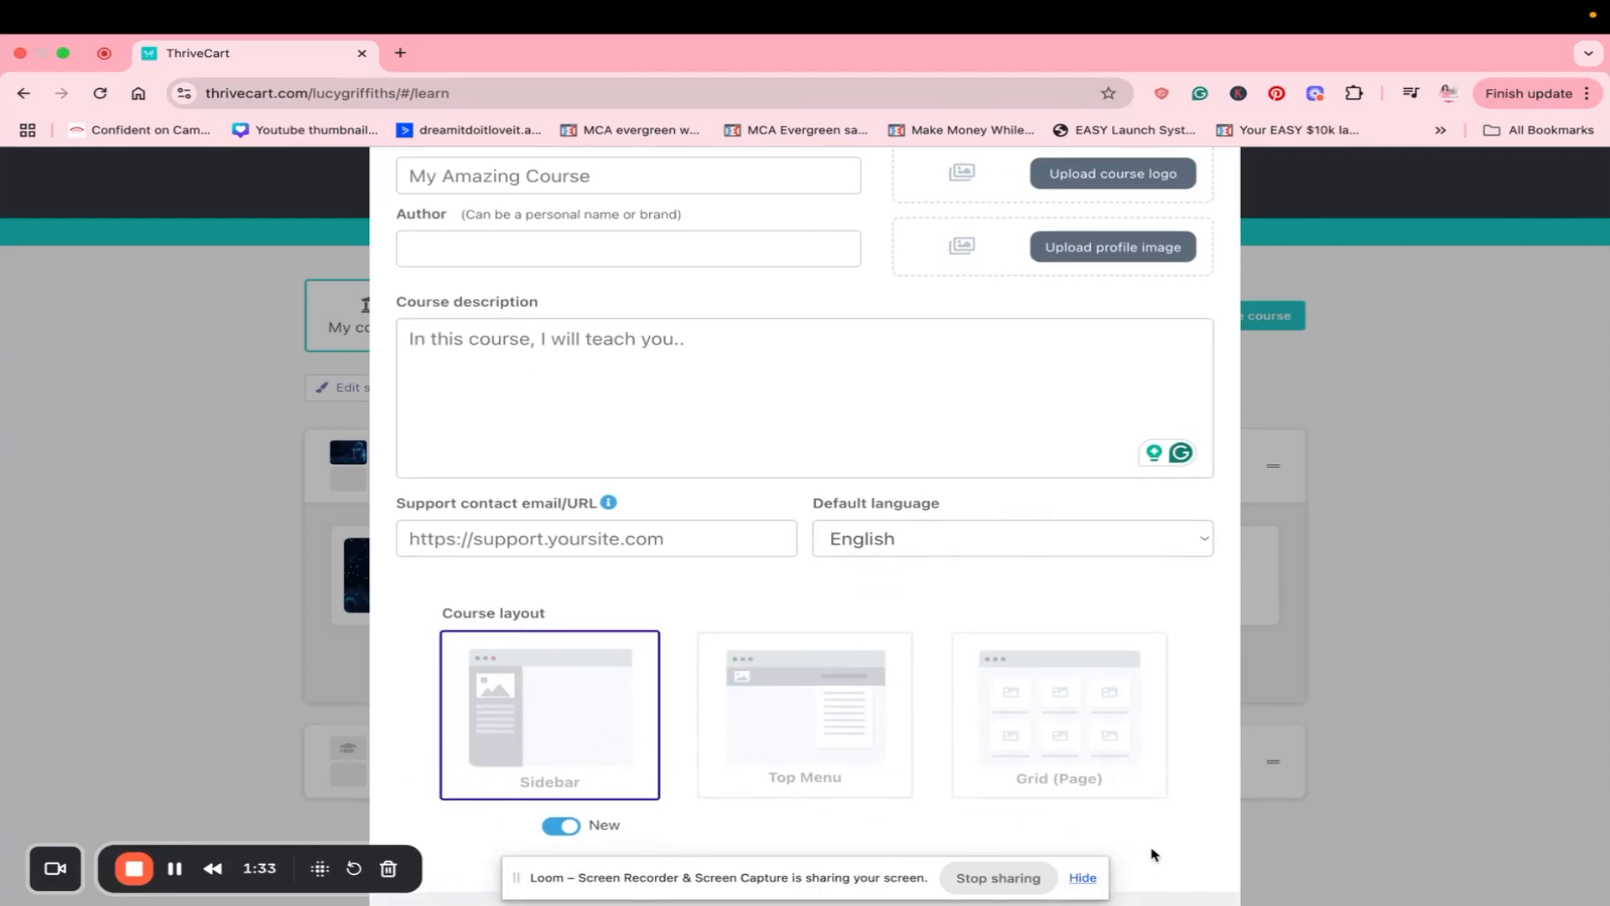
{"action": "scroll", "coordinate": [1212, 795], "scroll_direction": "down", "scroll_amount": 1}
{"action": "scroll", "coordinate": [1212, 795], "scroll_direction": "down", "scroll_amount": 2}
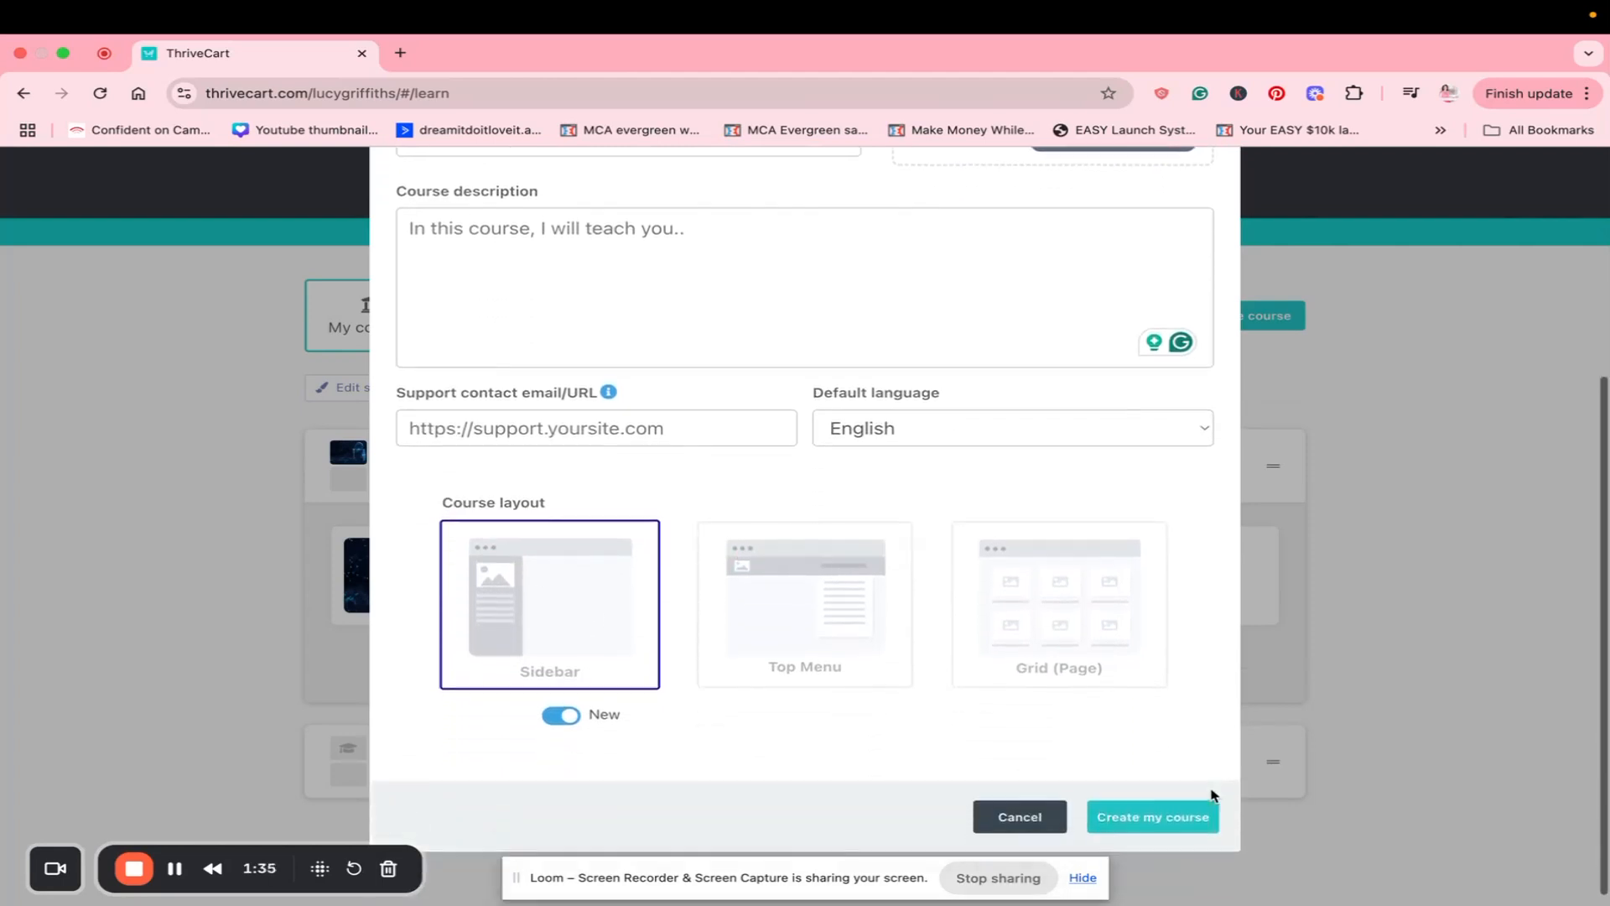
{"action": "left_click", "coordinate": [1153, 801]}
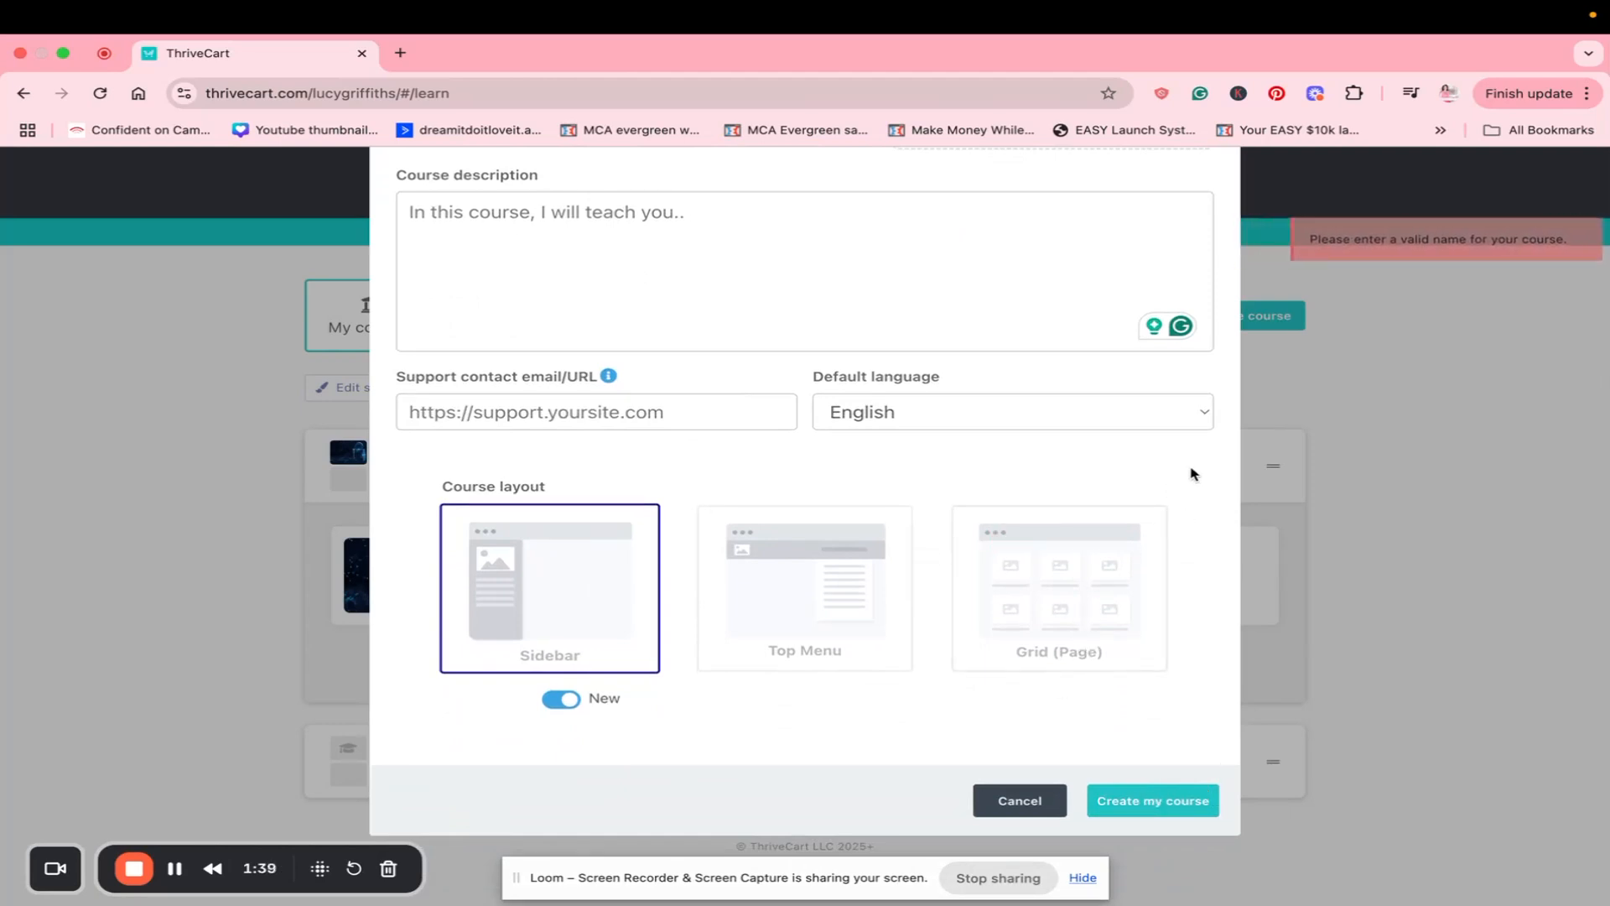
- Name the course "MCA Test", enter the support contact email and create the course with the Sidebar layout
{"action": "scroll", "coordinate": [1218, 445], "scroll_direction": "up", "scroll_amount": 4}
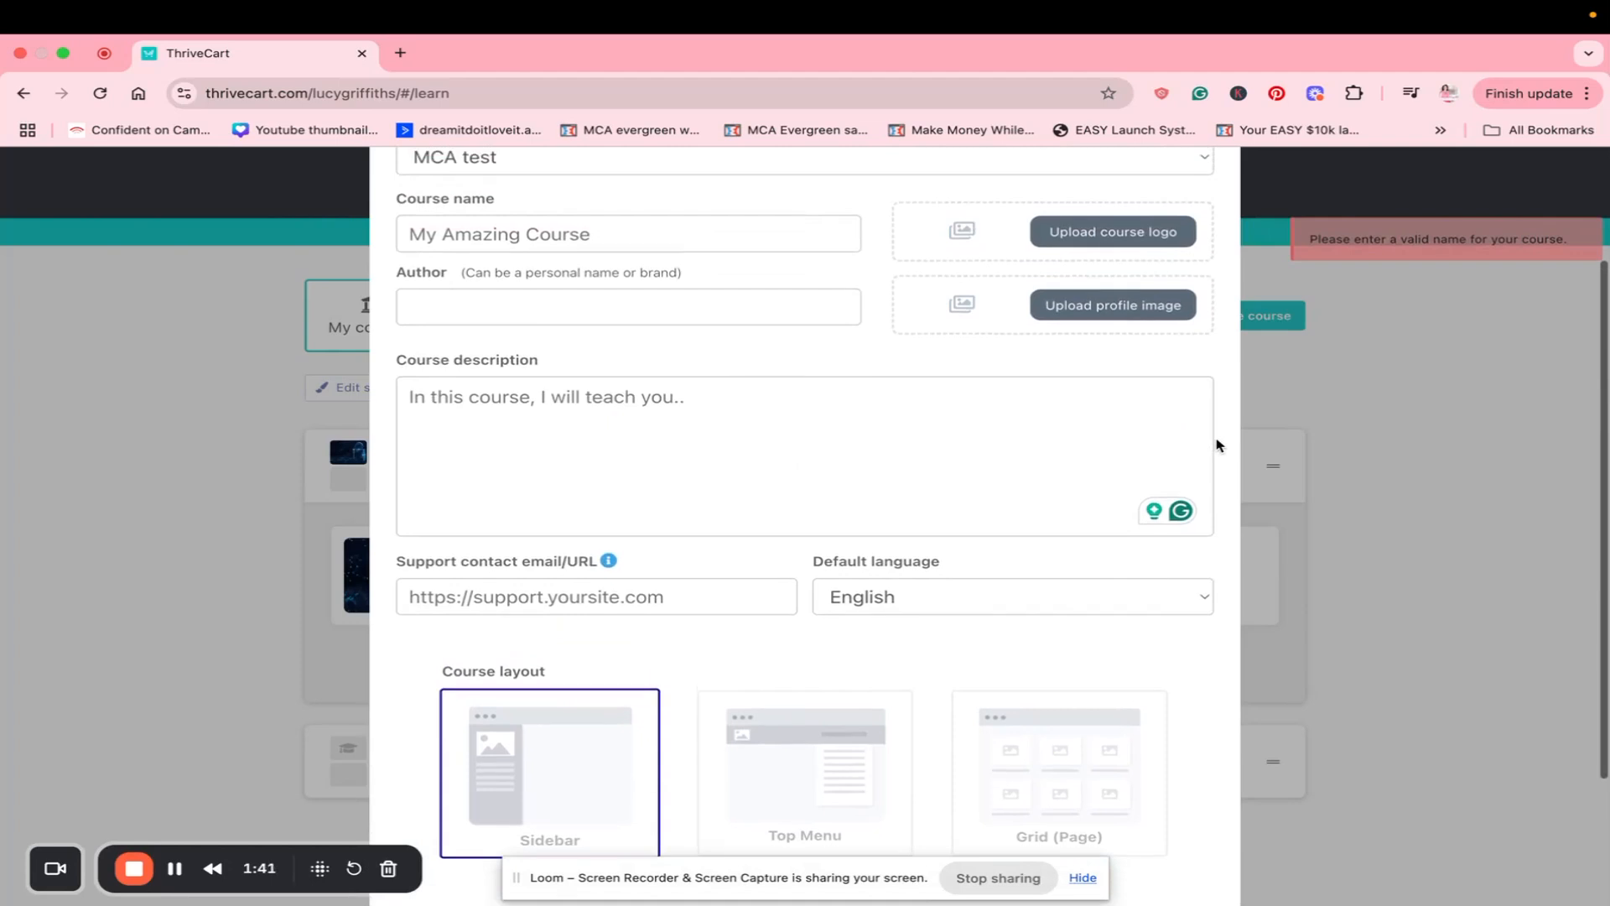
{"action": "scroll", "coordinate": [1218, 444], "scroll_direction": "up", "scroll_amount": 2}
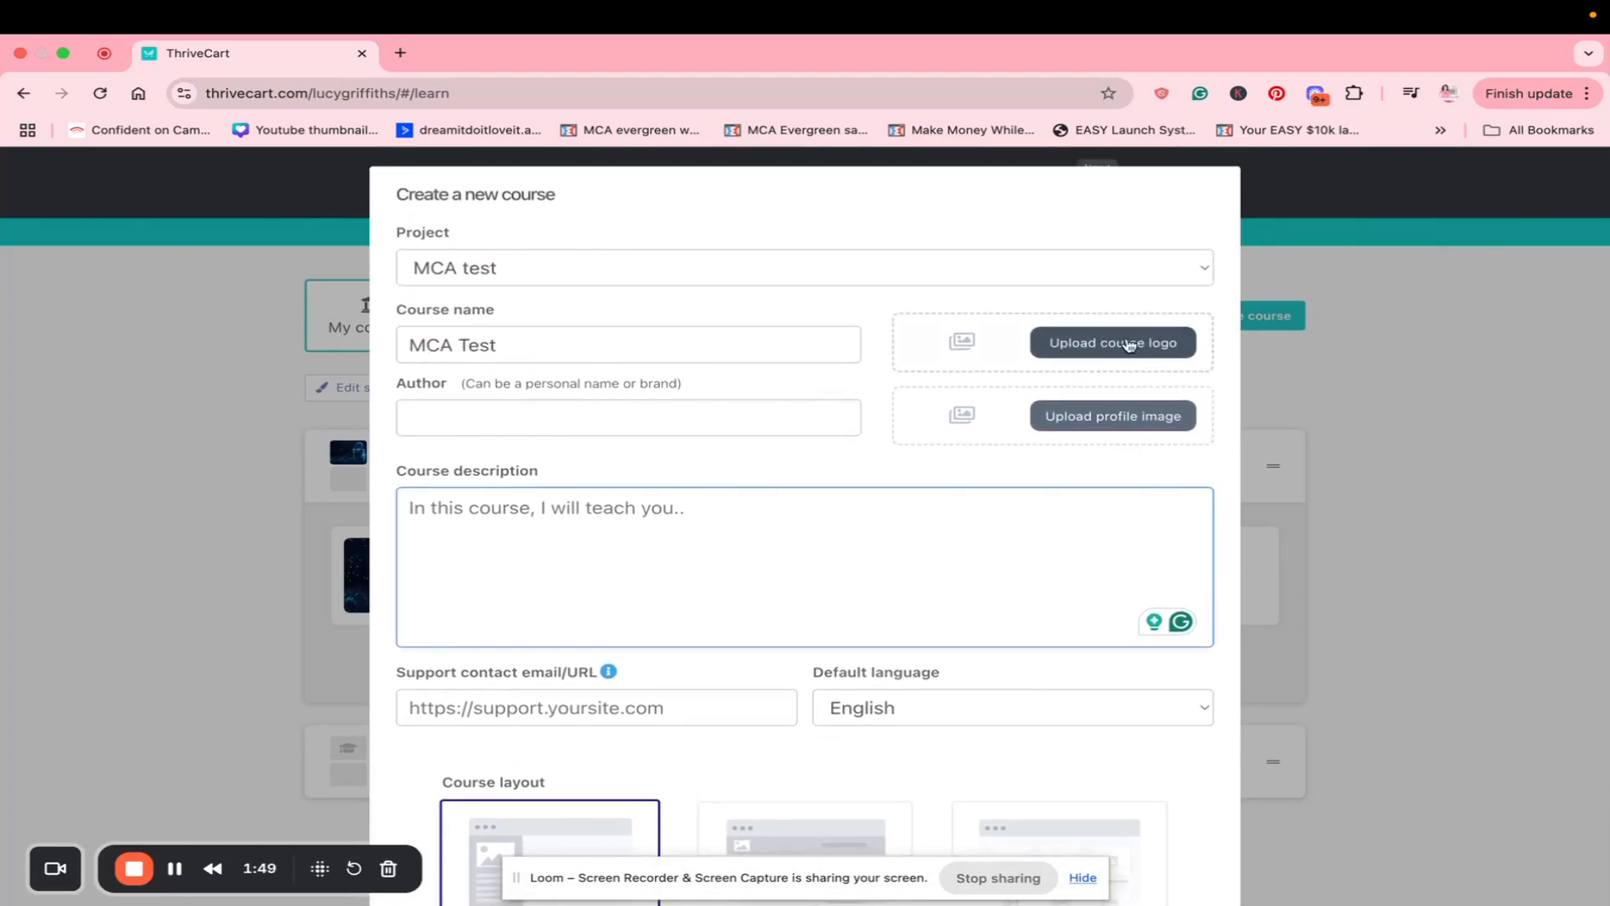
{"action": "left_click", "coordinate": [1234, 543]}
{"action": "scroll", "coordinate": [1231, 541], "scroll_direction": "down", "scroll_amount": 5}
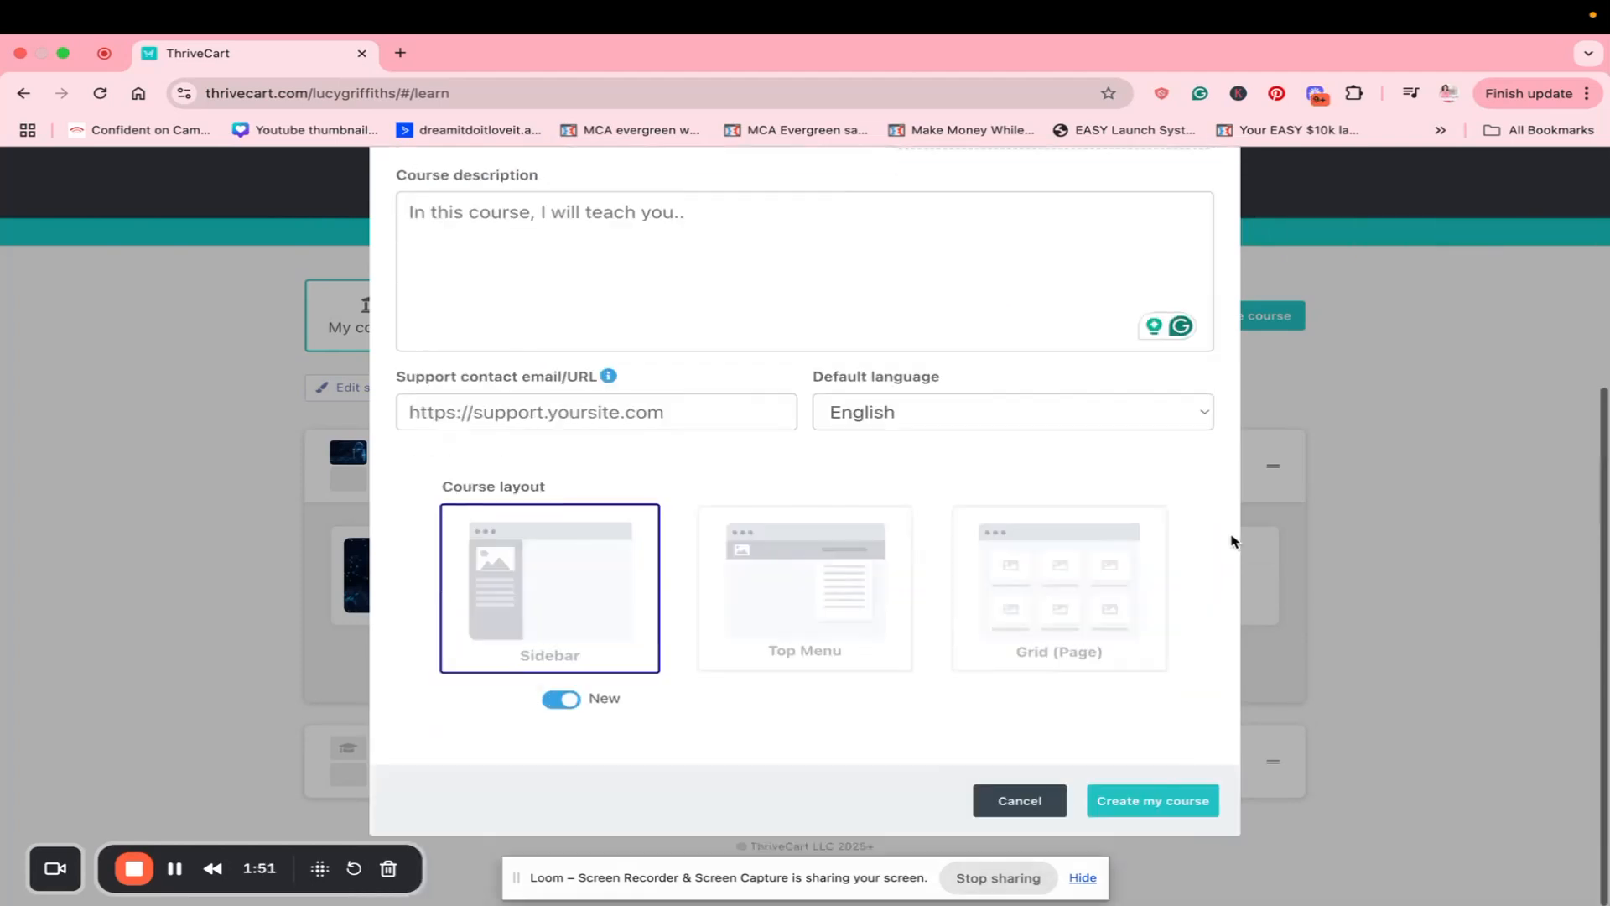
{"action": "left_click", "coordinate": [1156, 809]}
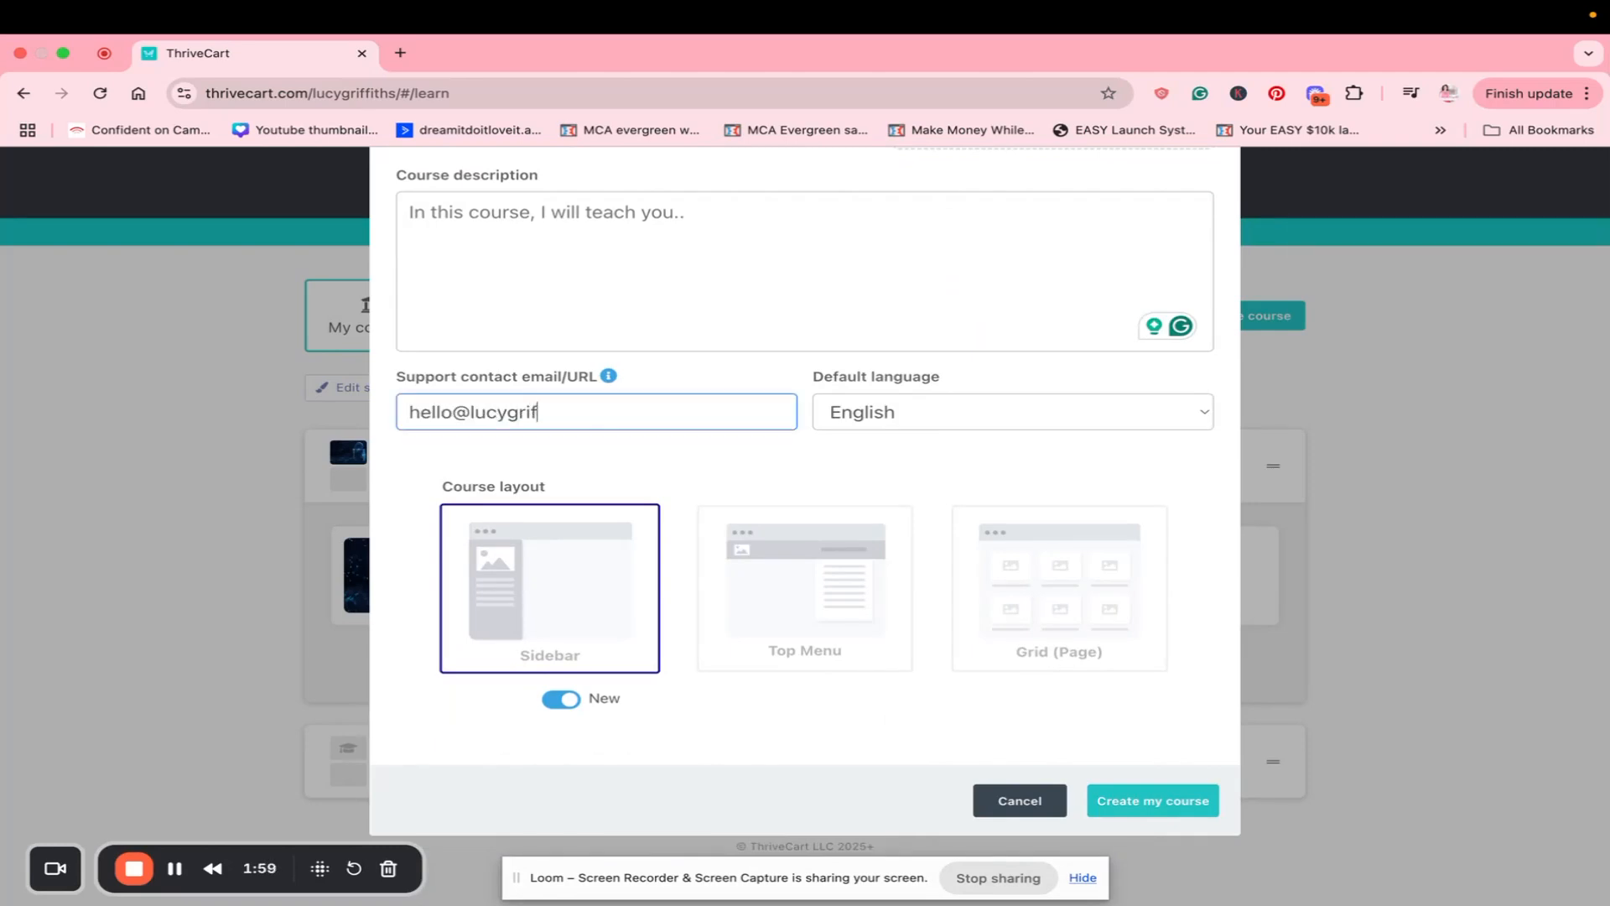
{"action": "type", "text": "iths.com"}
{"action": "left_click", "coordinate": [1179, 805]}
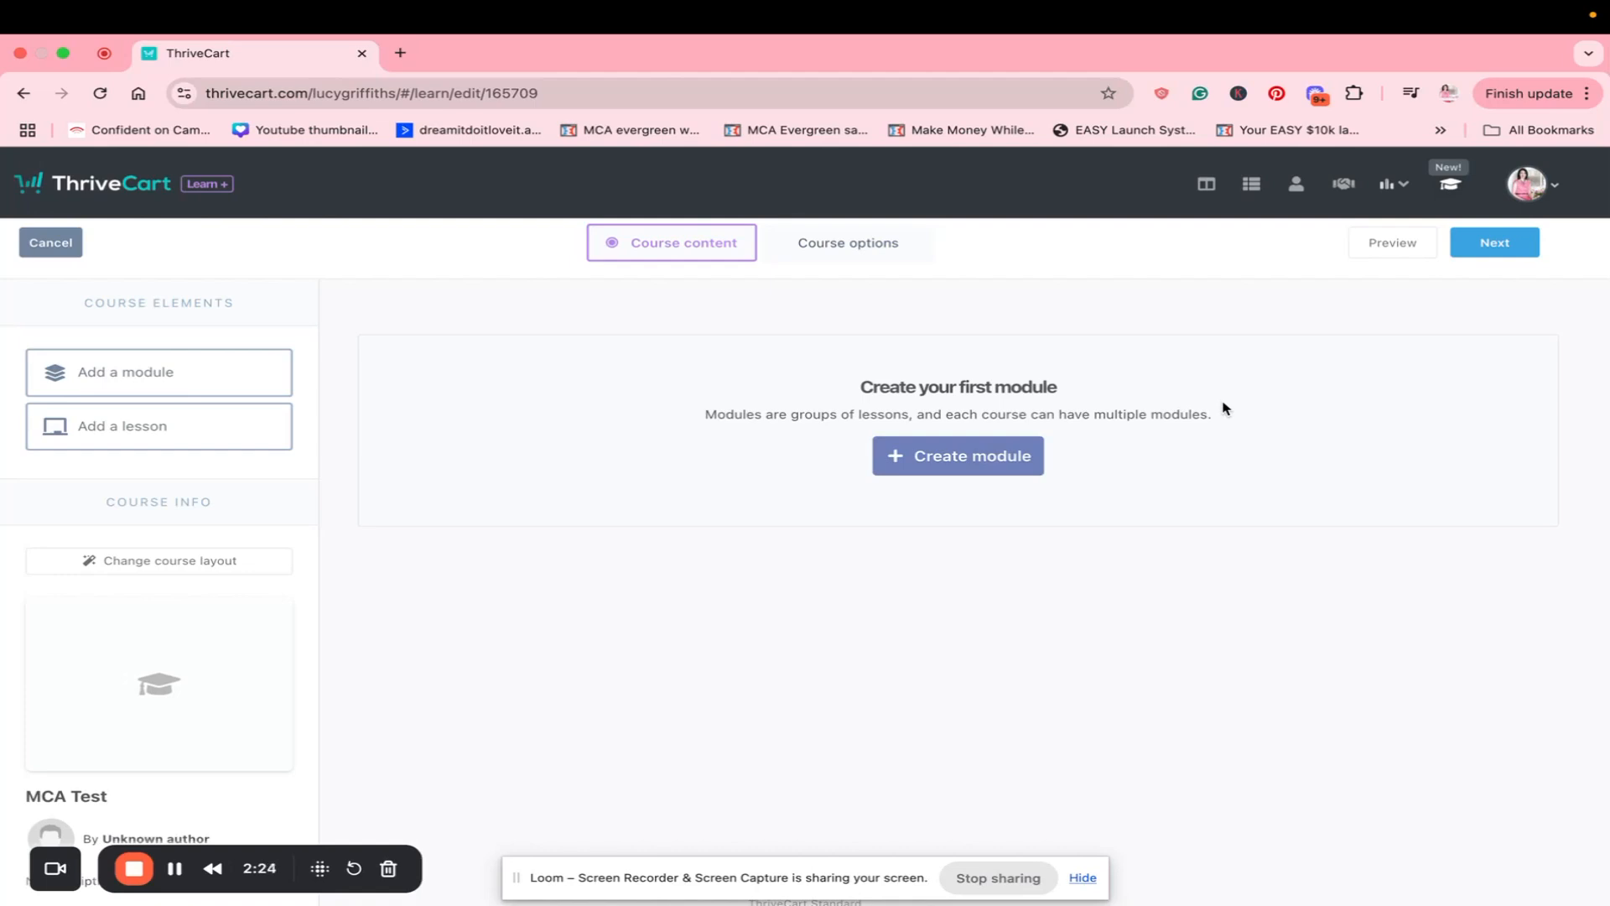
- Create the course's first module, named "Let's get going" and available to all students
{"action": "left_click", "coordinate": [994, 459]}
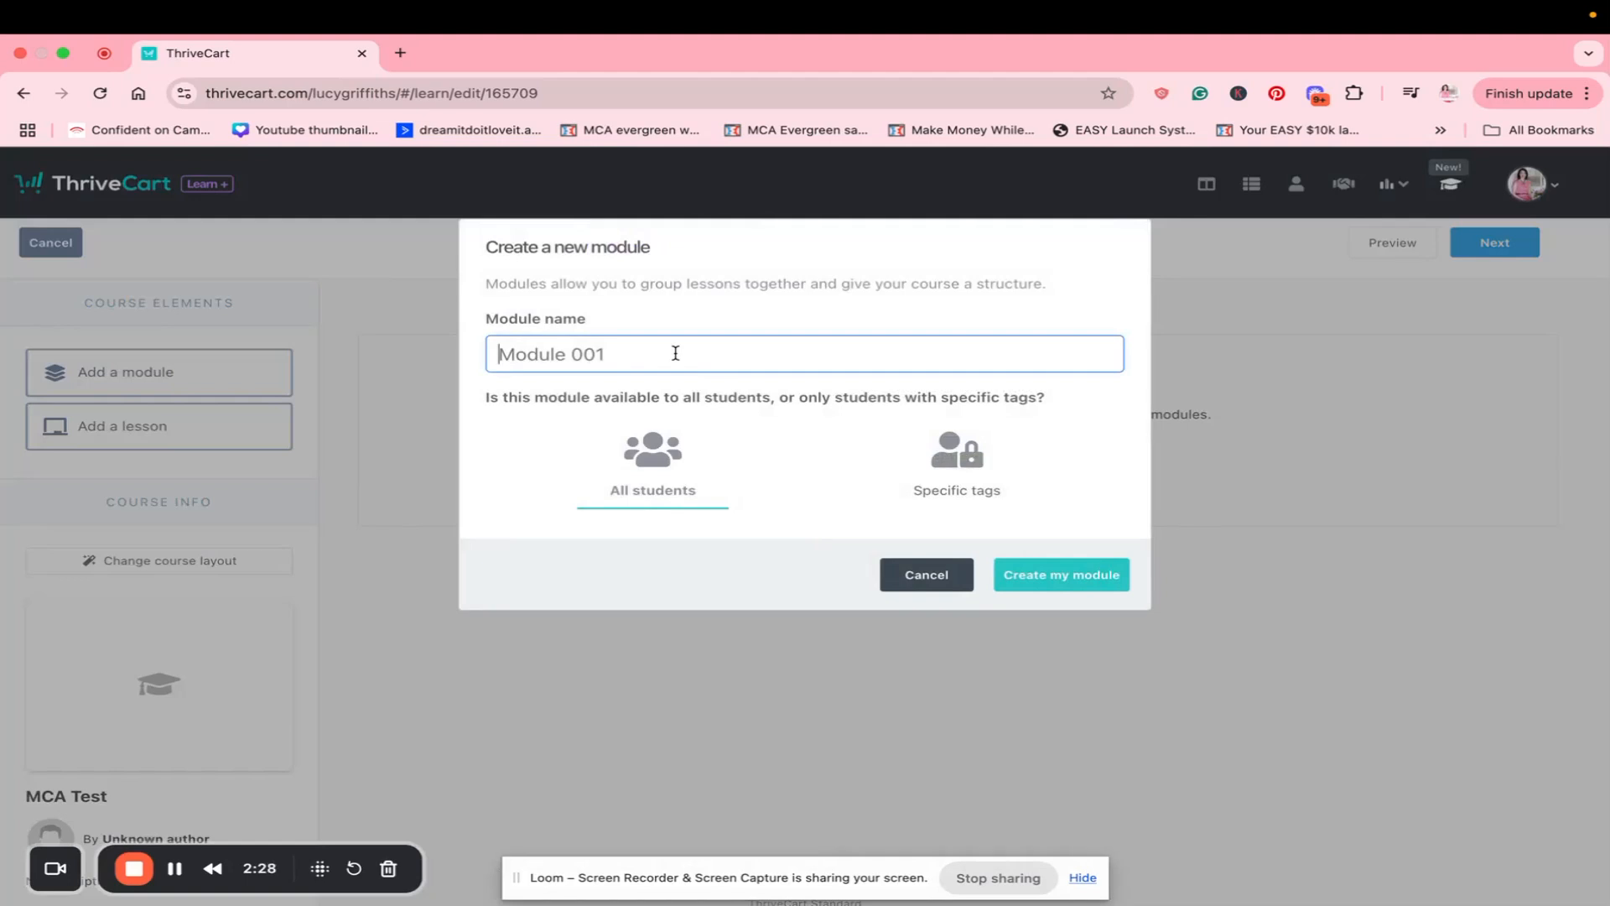
{"action": "type", "text": "Fir"}
{"action": "key", "text": "BackSpace"}
{"action": "key", "text": "BackSpace"}
{"action": "key", "text": "BackSpace"}
{"action": "type", "text": "Let's get going"}
{"action": "left_click", "coordinate": [1087, 581]}
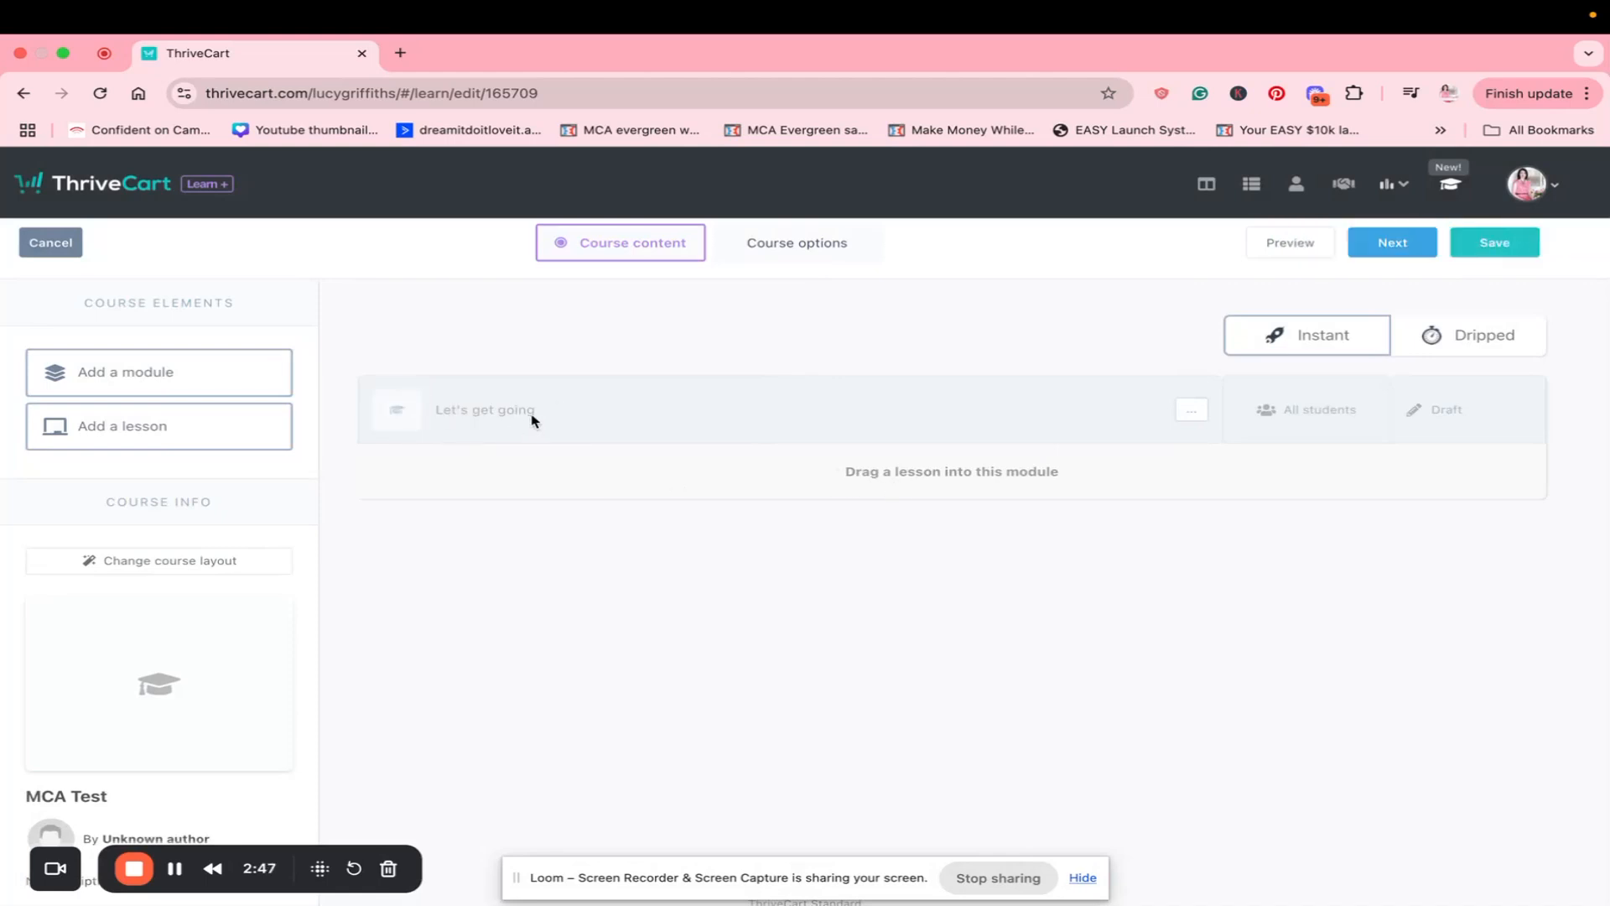
- Add a lesson named "Beginner's guide...", available to all students, to the course
{"action": "left_click", "coordinate": [153, 429]}
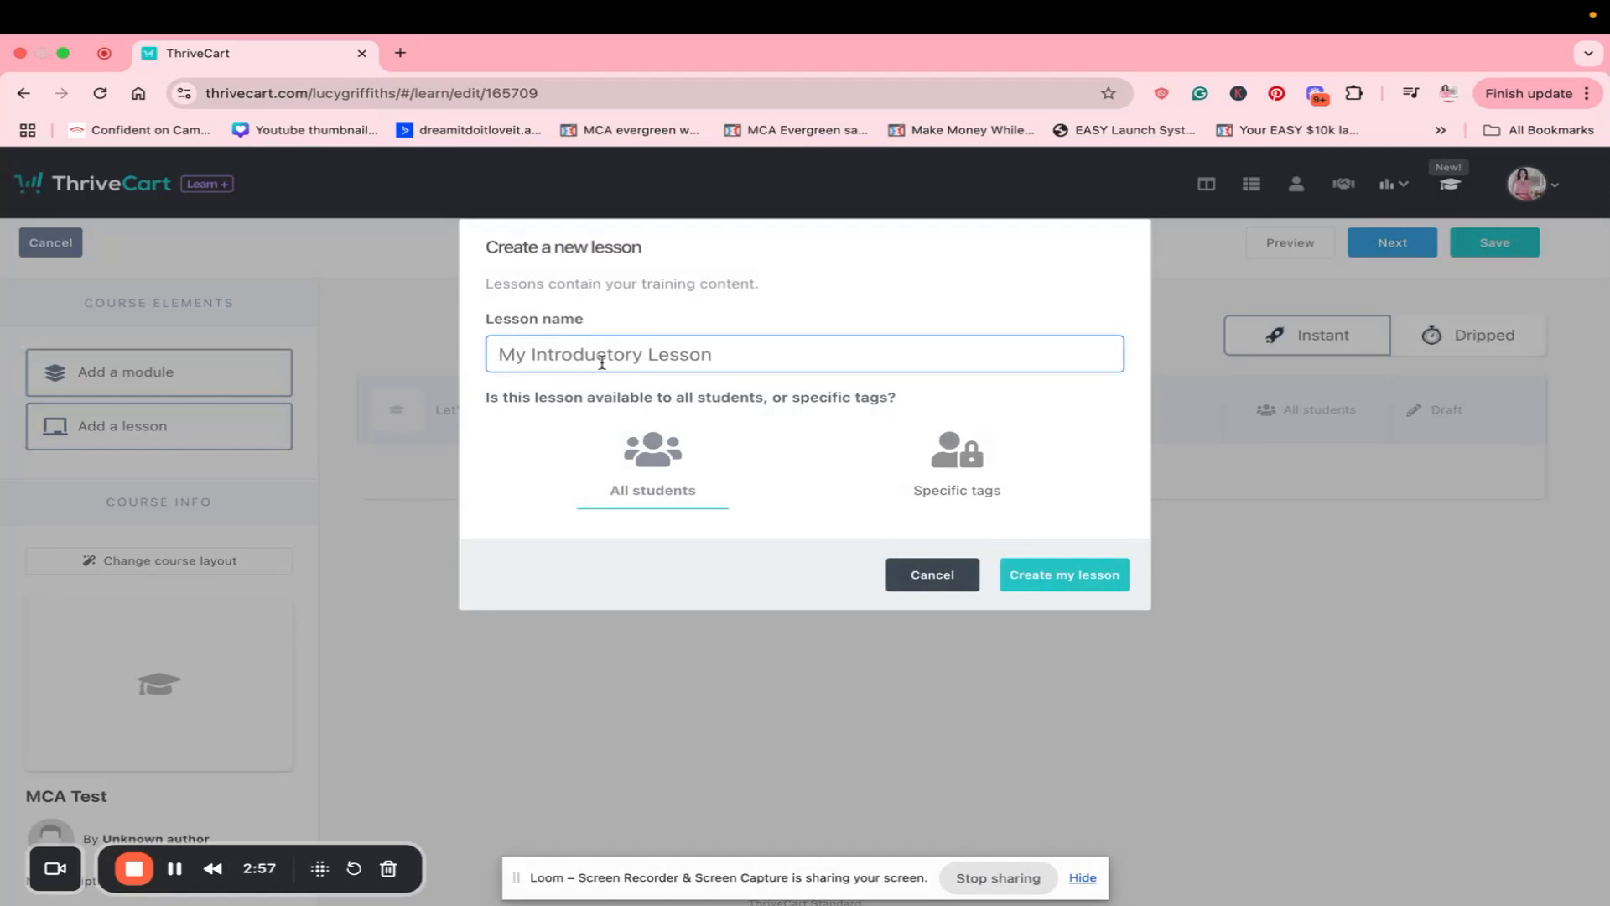
{"action": "type", "text": "Beginner's guide..."}
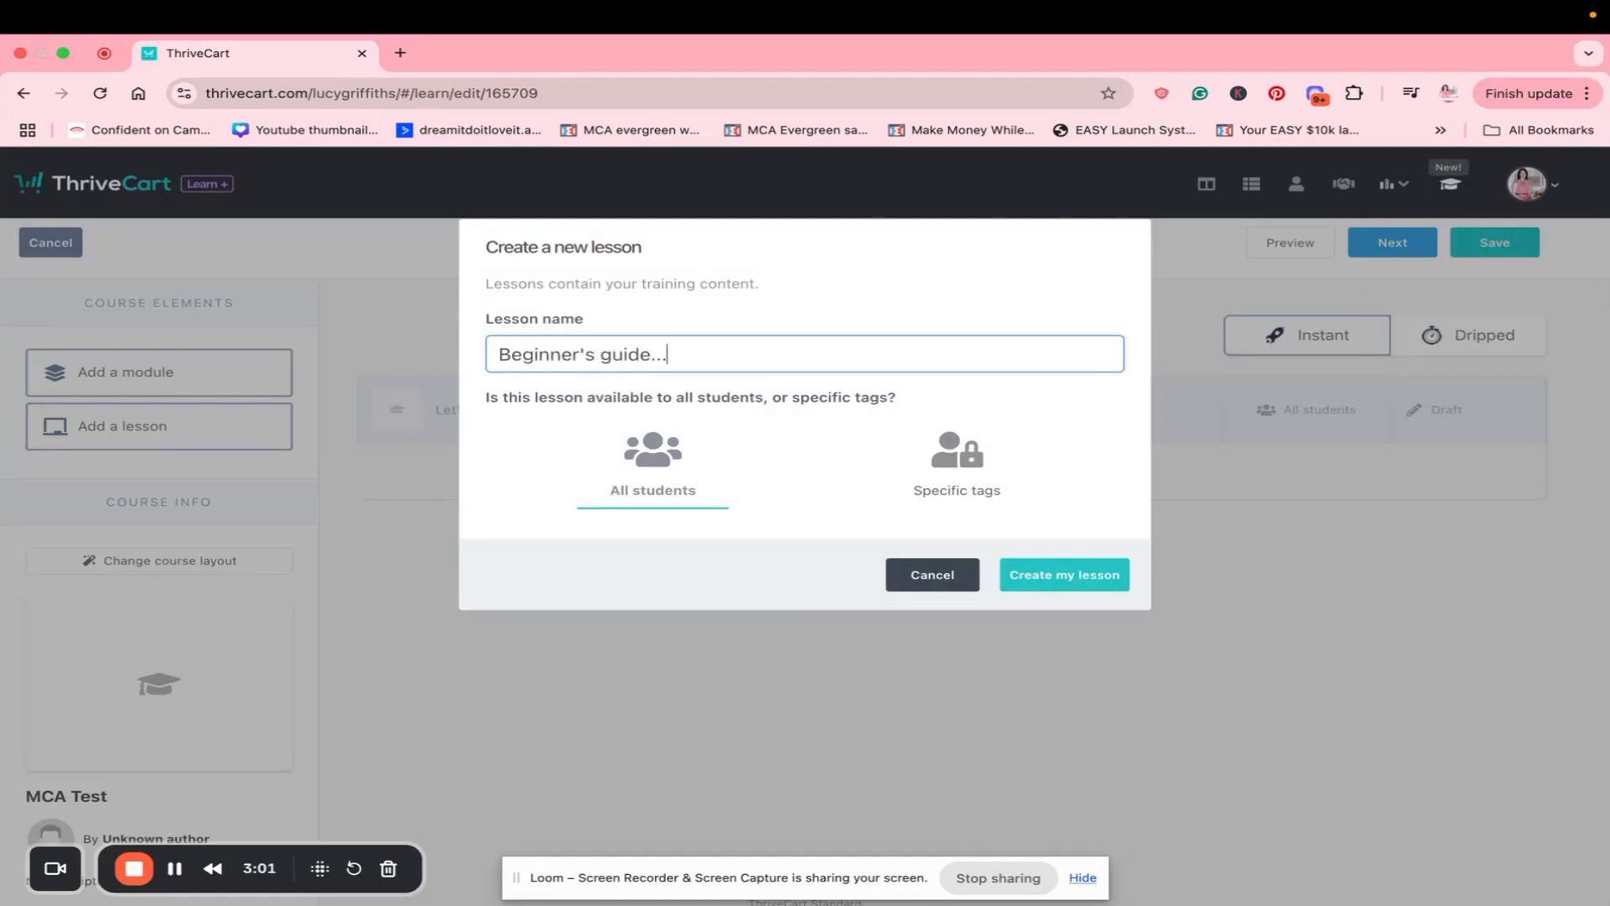
{"action": "left_click", "coordinate": [1065, 575]}
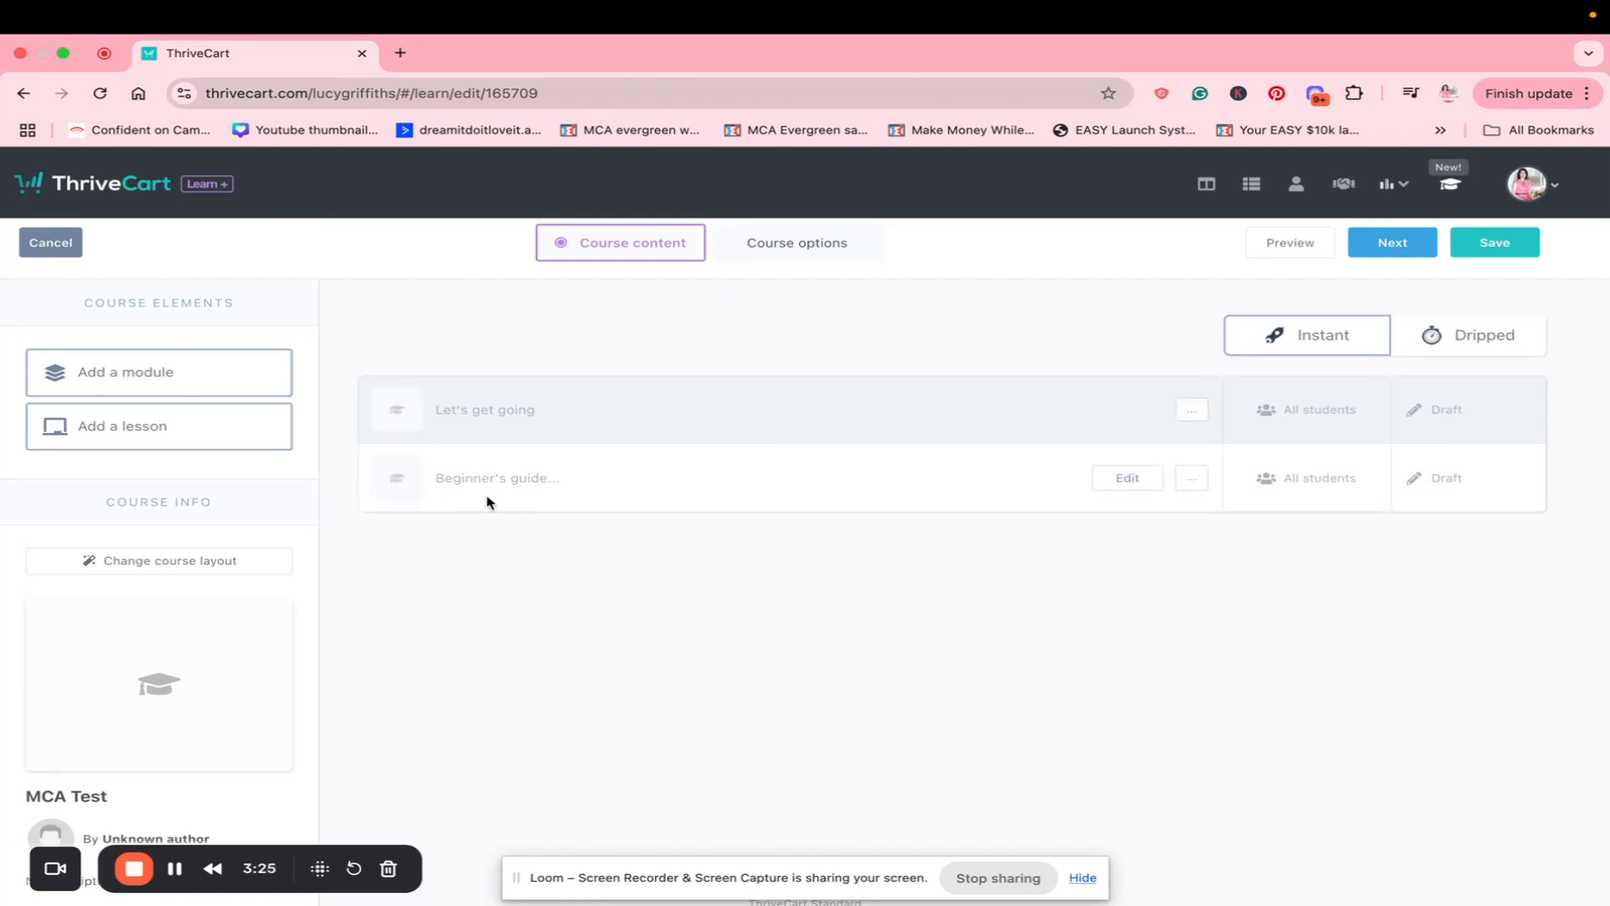
- Open the "Beginner's guide..." lesson for editing, look through its title styling options and publish the lesson
{"action": "left_click", "coordinate": [1127, 477]}
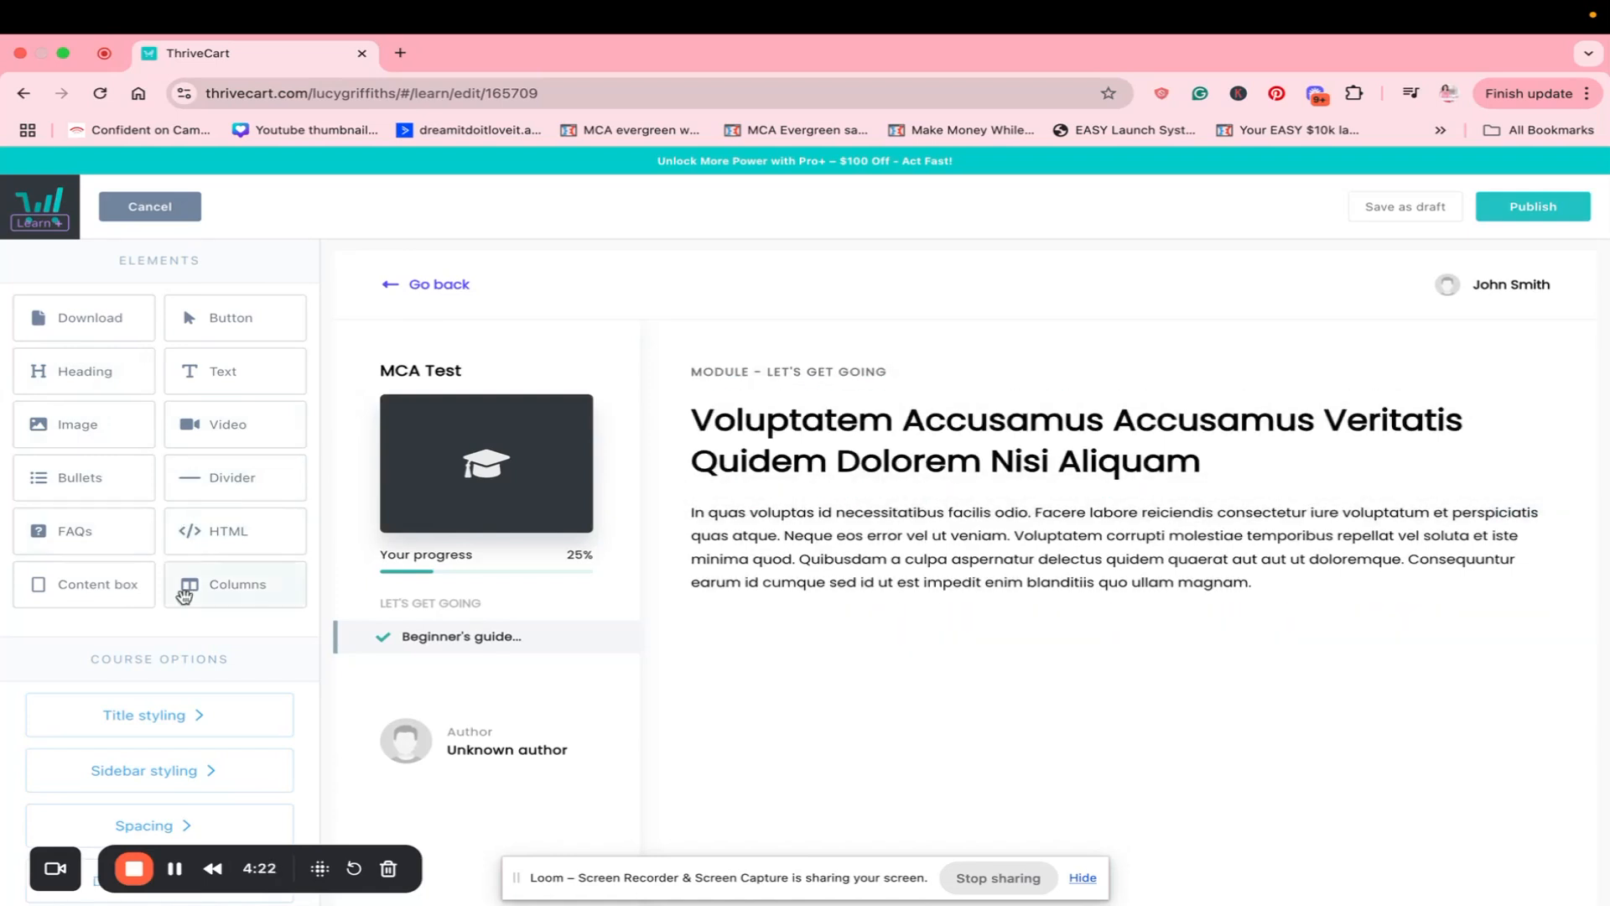
{"action": "left_click", "coordinate": [164, 719]}
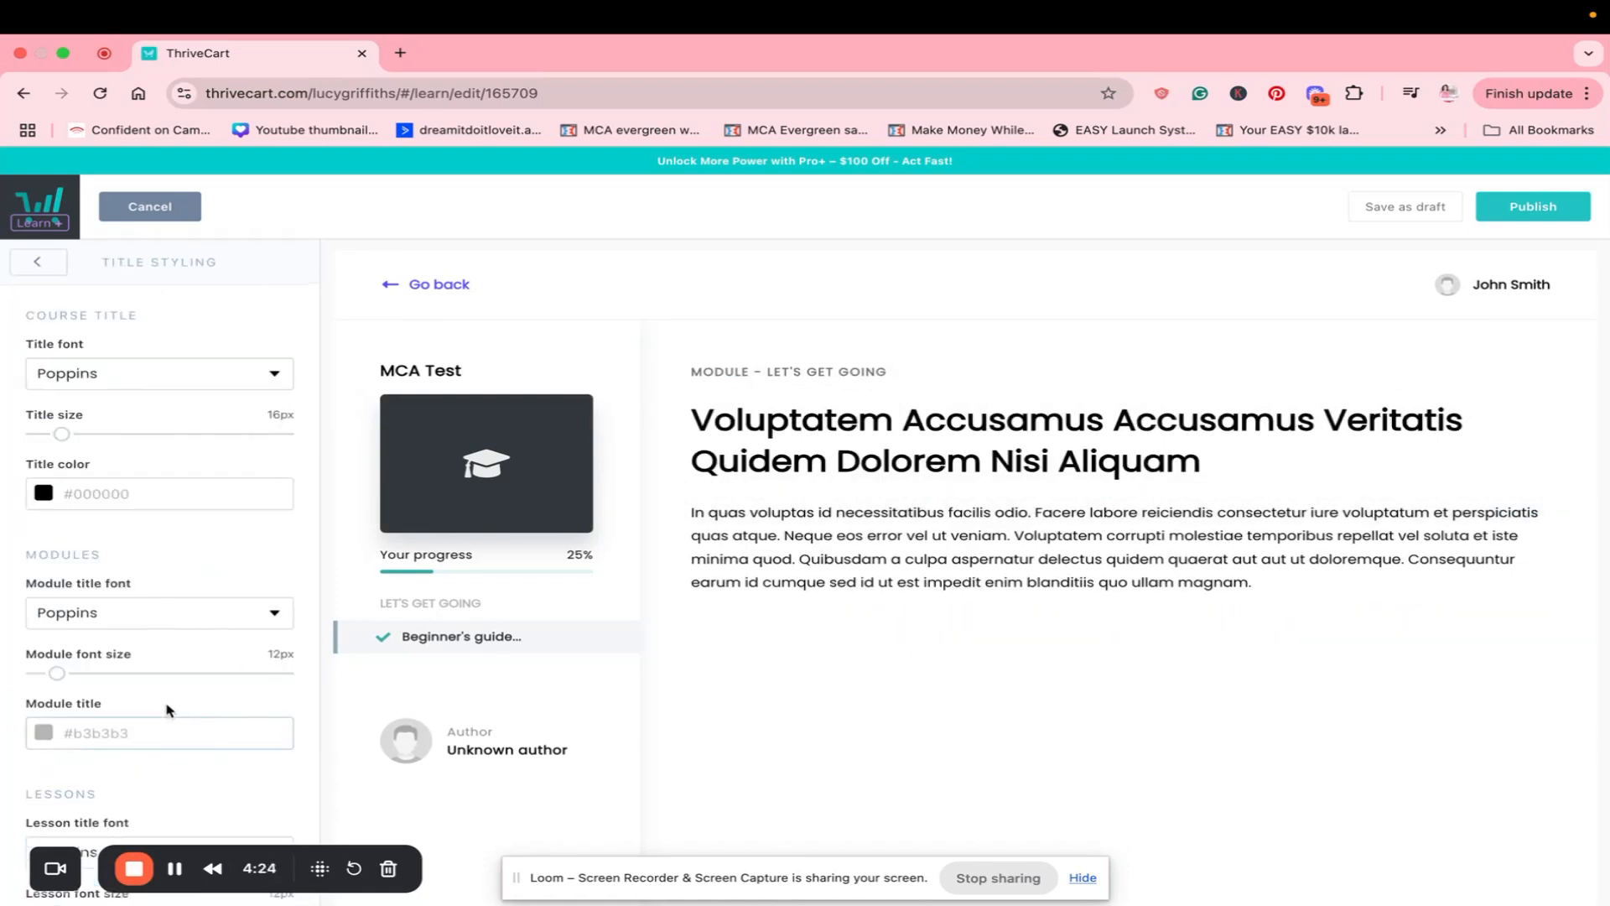
{"action": "scroll", "coordinate": [304, 703], "scroll_direction": "down", "scroll_amount": 3}
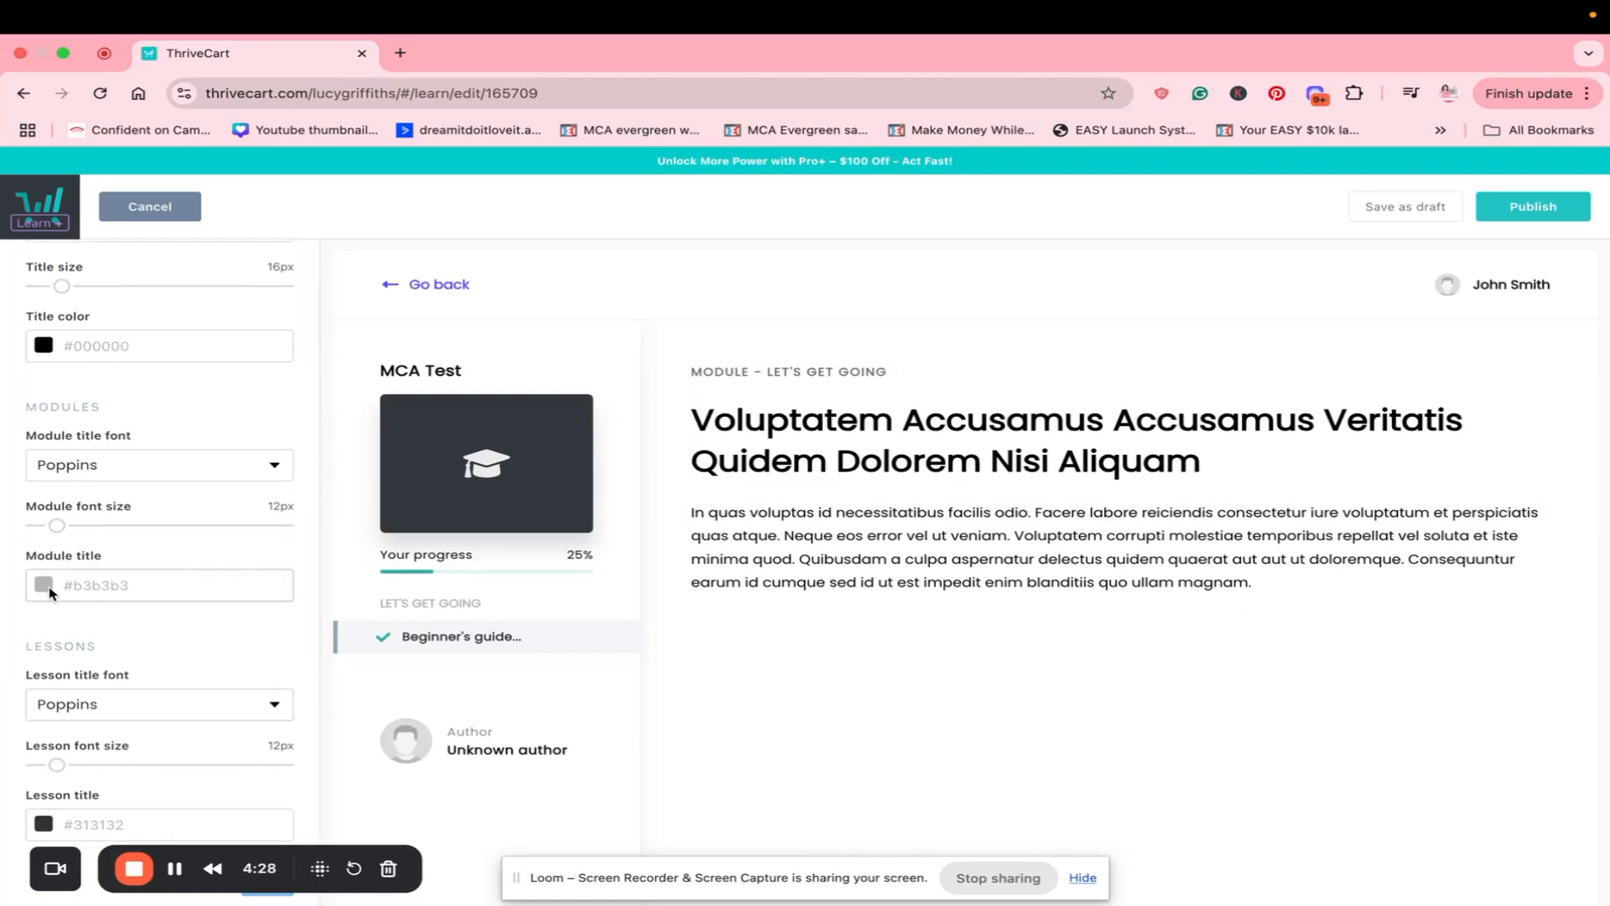
{"action": "left_click", "coordinate": [163, 208]}
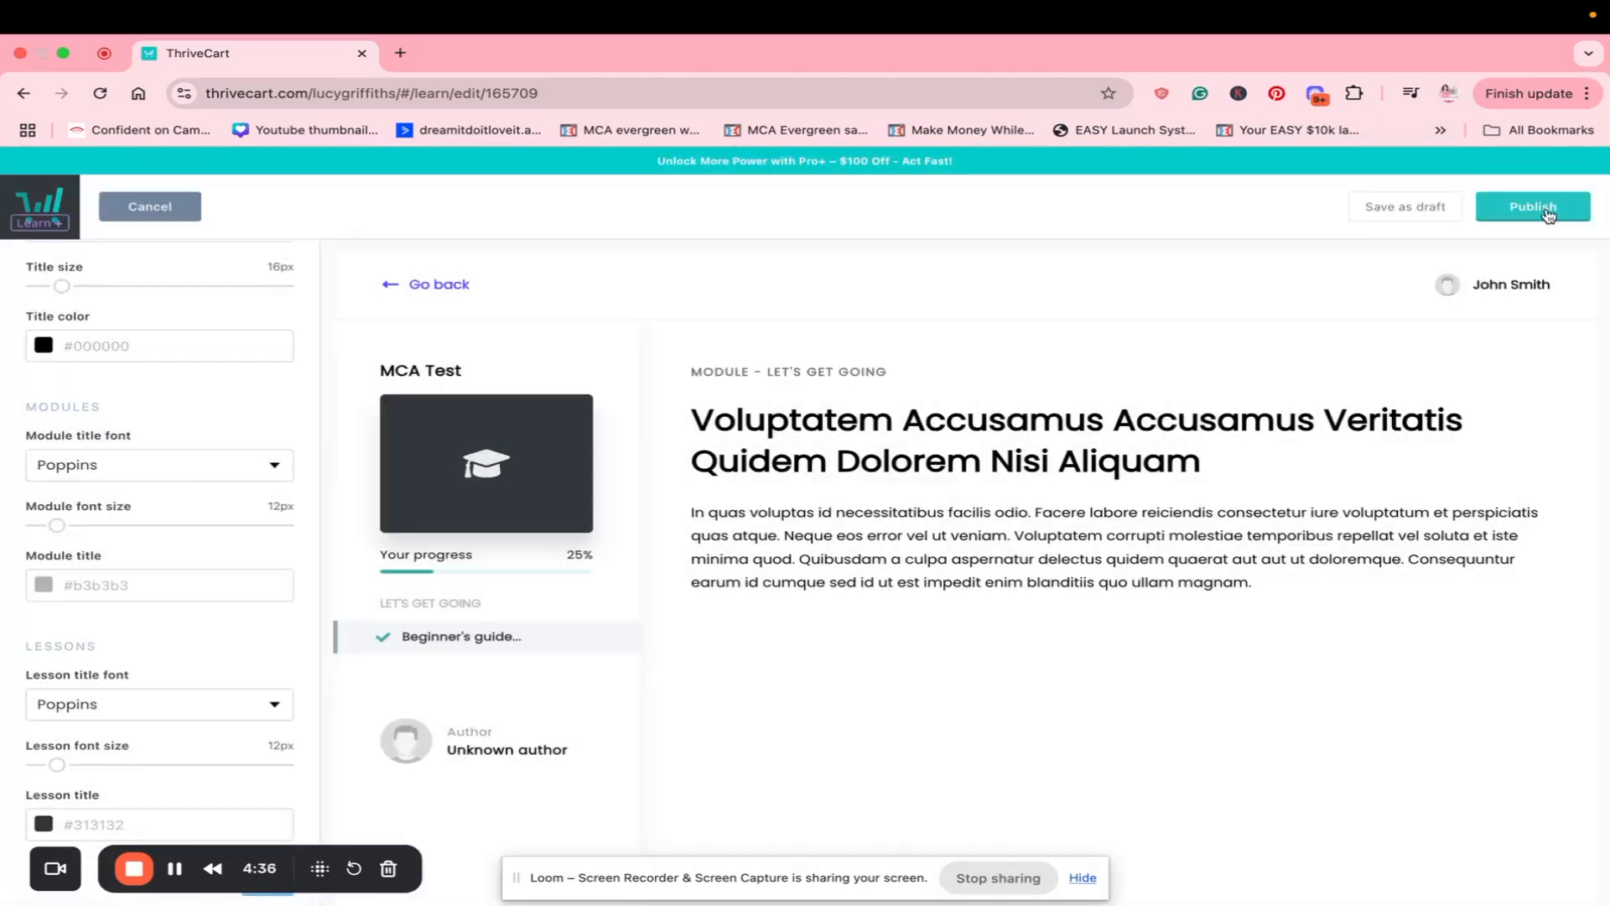
{"action": "left_click", "coordinate": [1549, 211]}
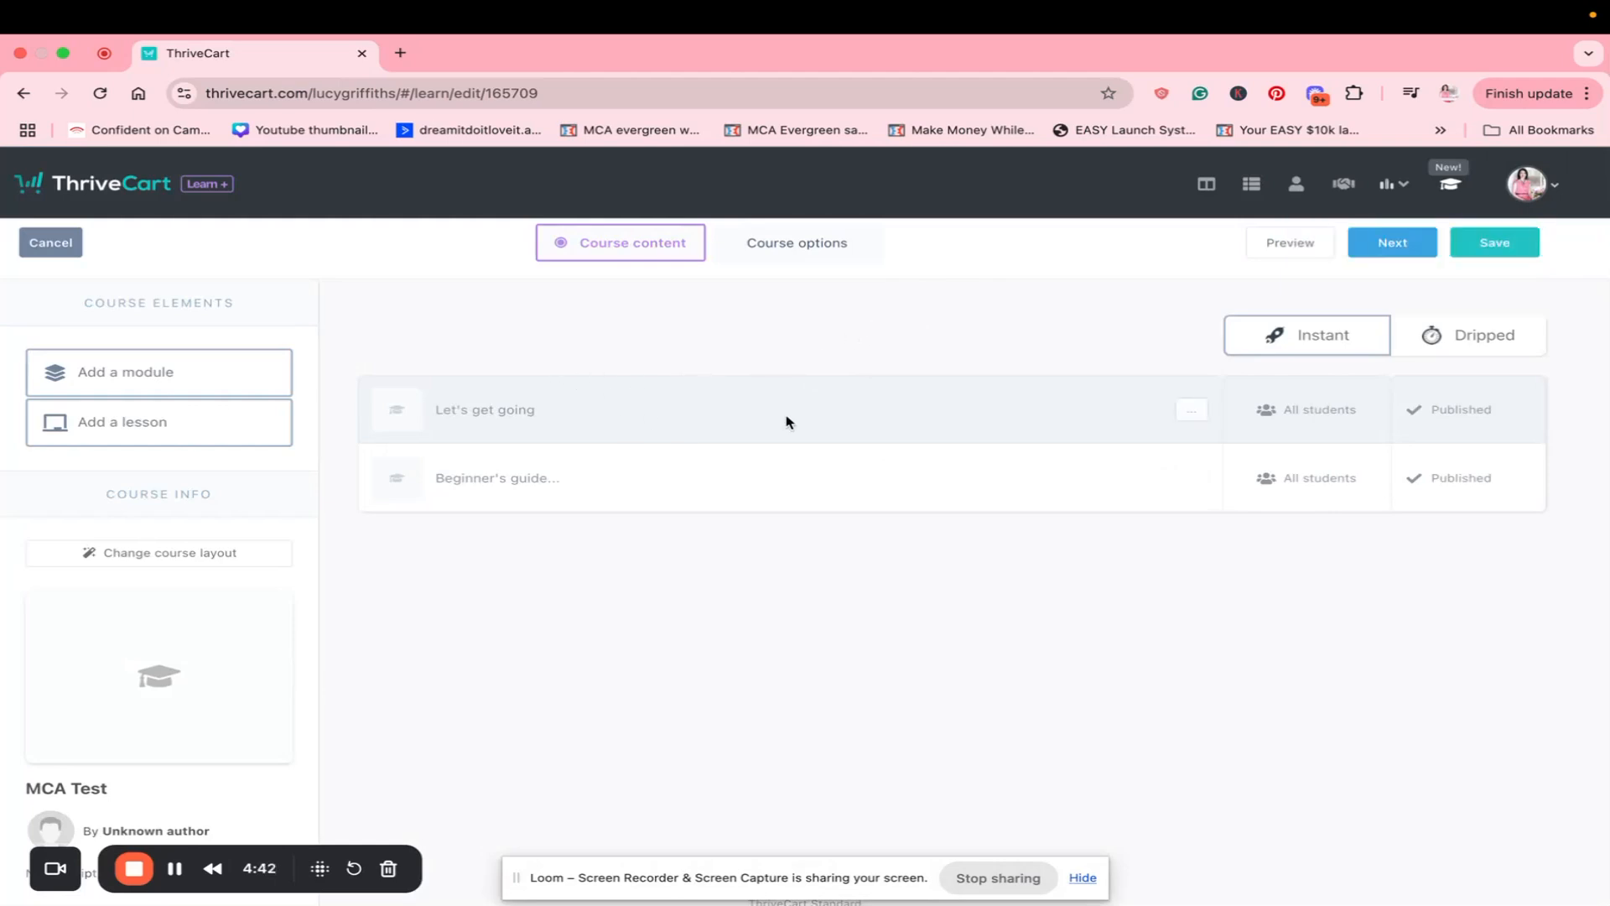
- Set _DSC9524-2.jpg as the image of the "Let's get going" module and save the image change
{"action": "left_click", "coordinate": [1192, 414]}
{"action": "left_click", "coordinate": [512, 413]}
{"action": "left_click", "coordinate": [403, 417]}
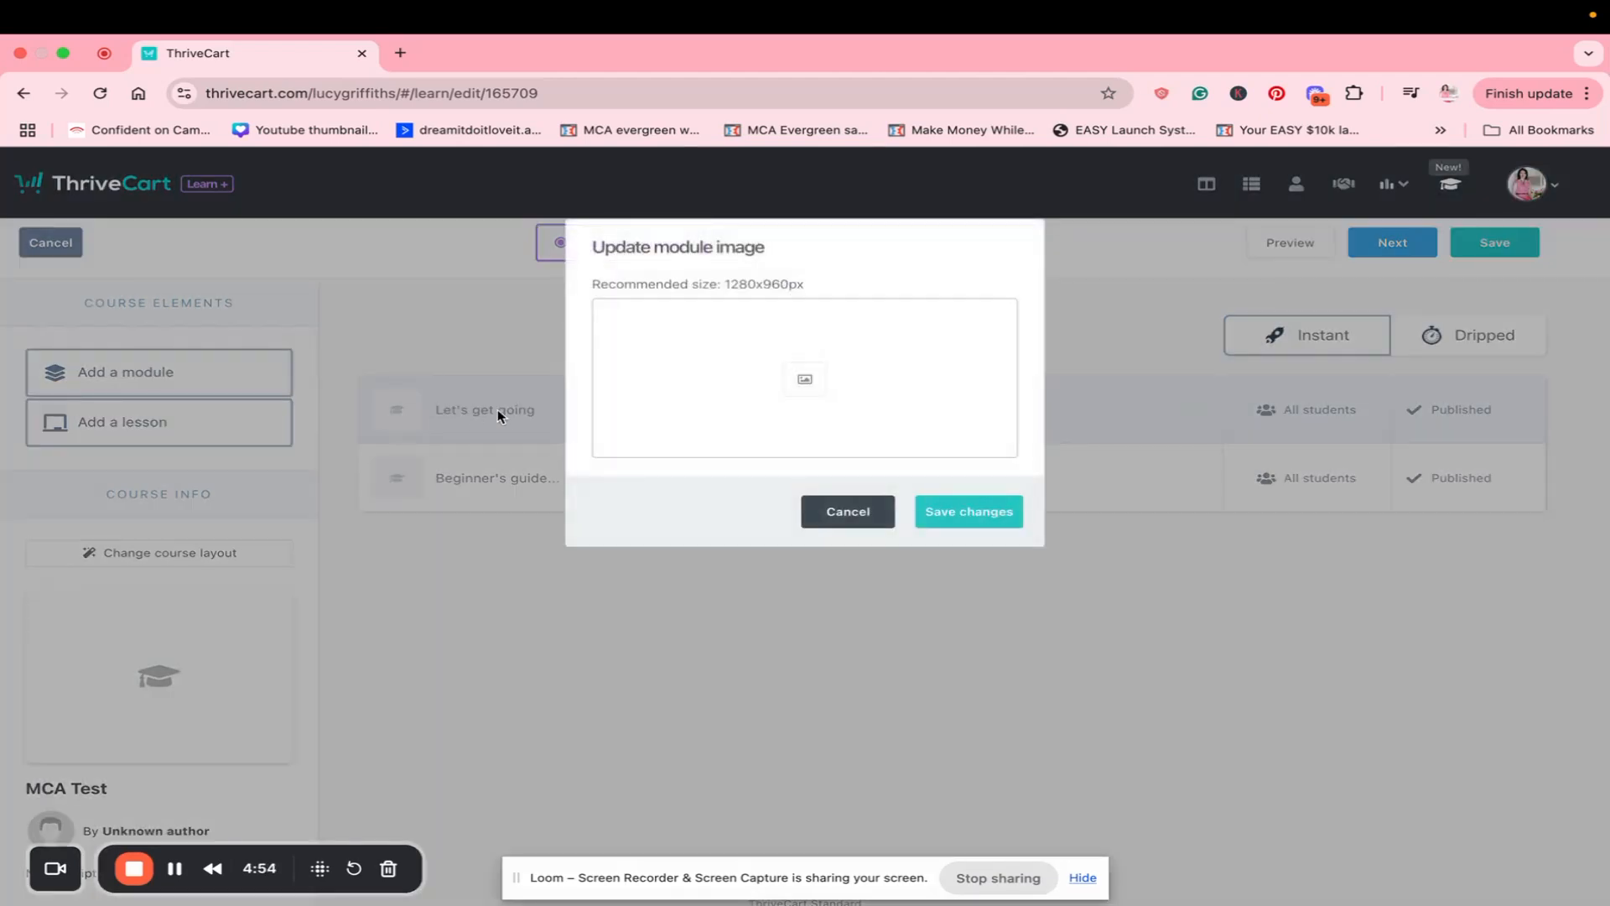
{"action": "left_click", "coordinate": [808, 384]}
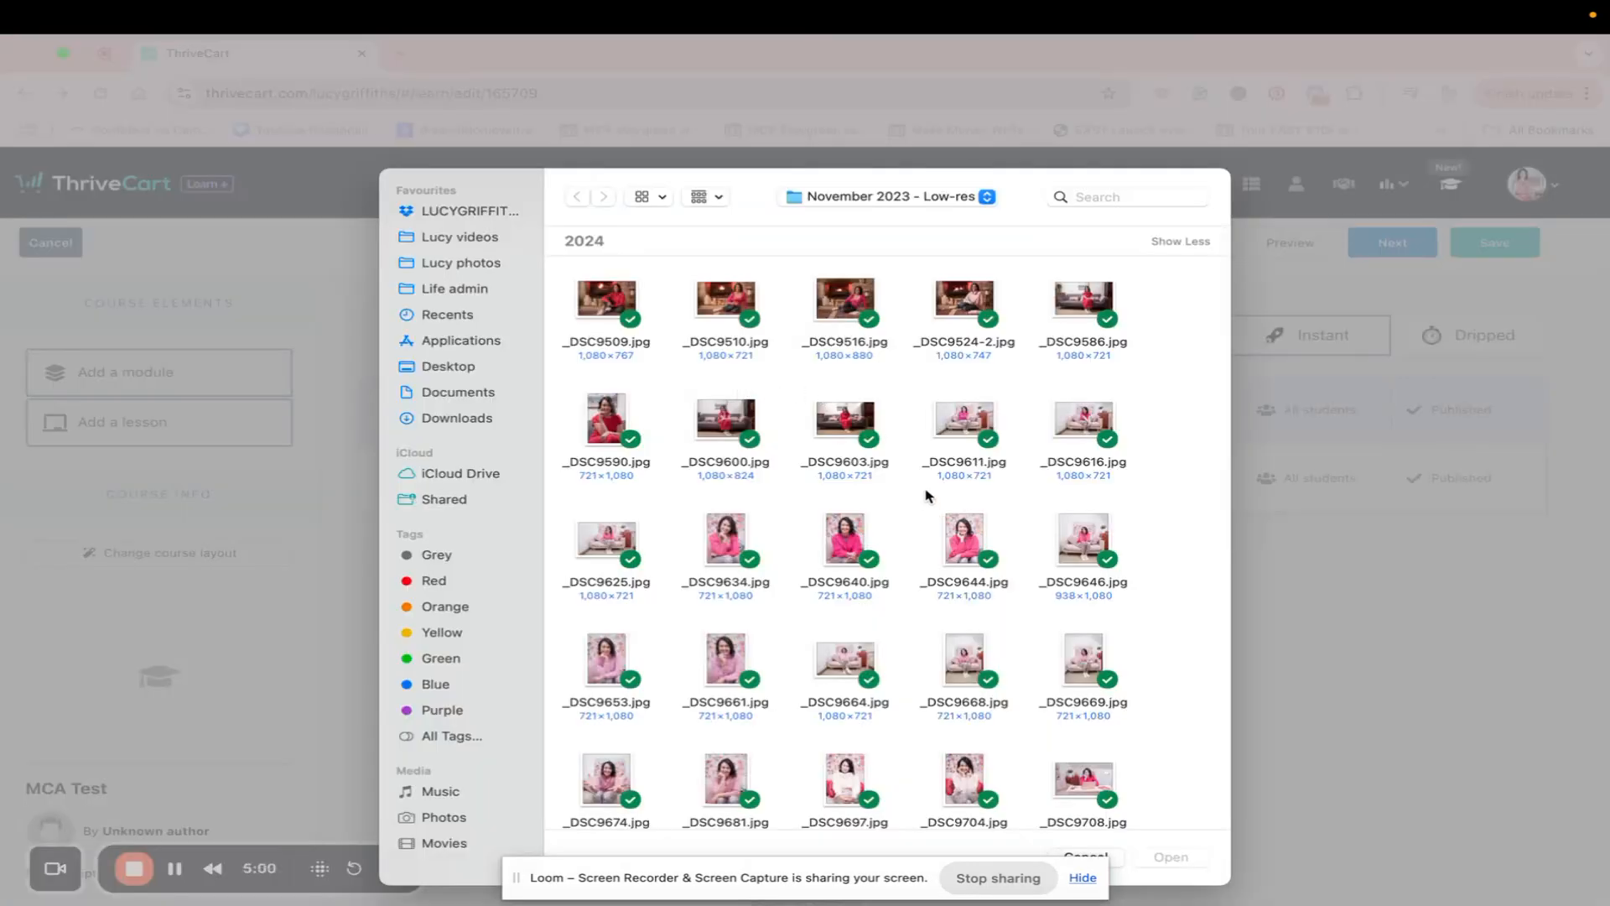
{"action": "double_click", "coordinate": [968, 304]}
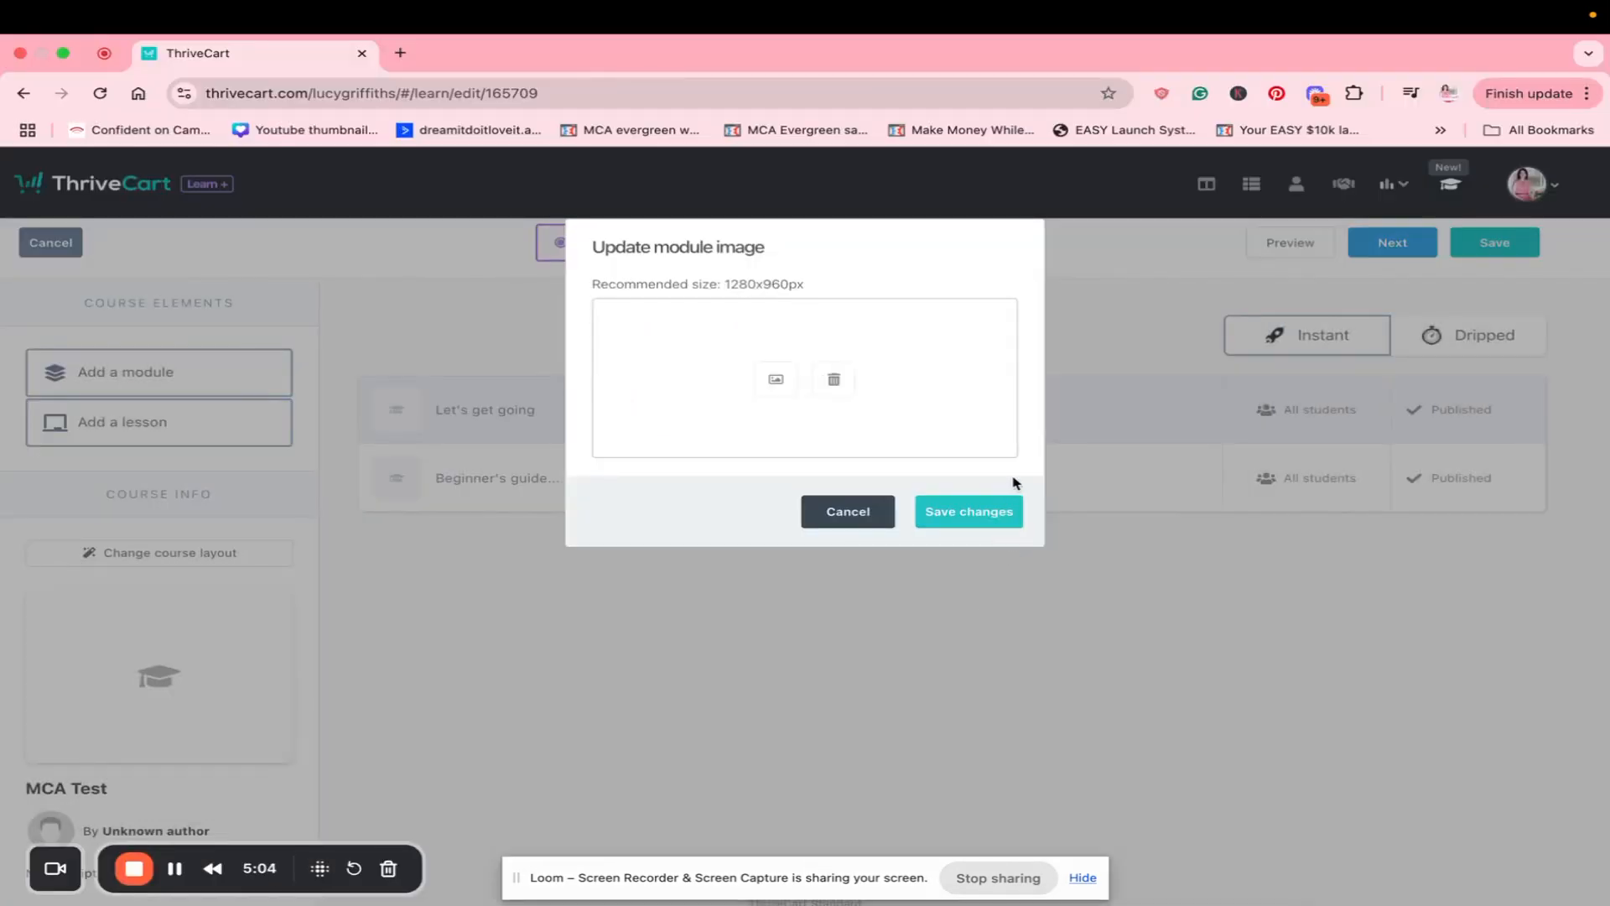
{"action": "left_click", "coordinate": [965, 512]}
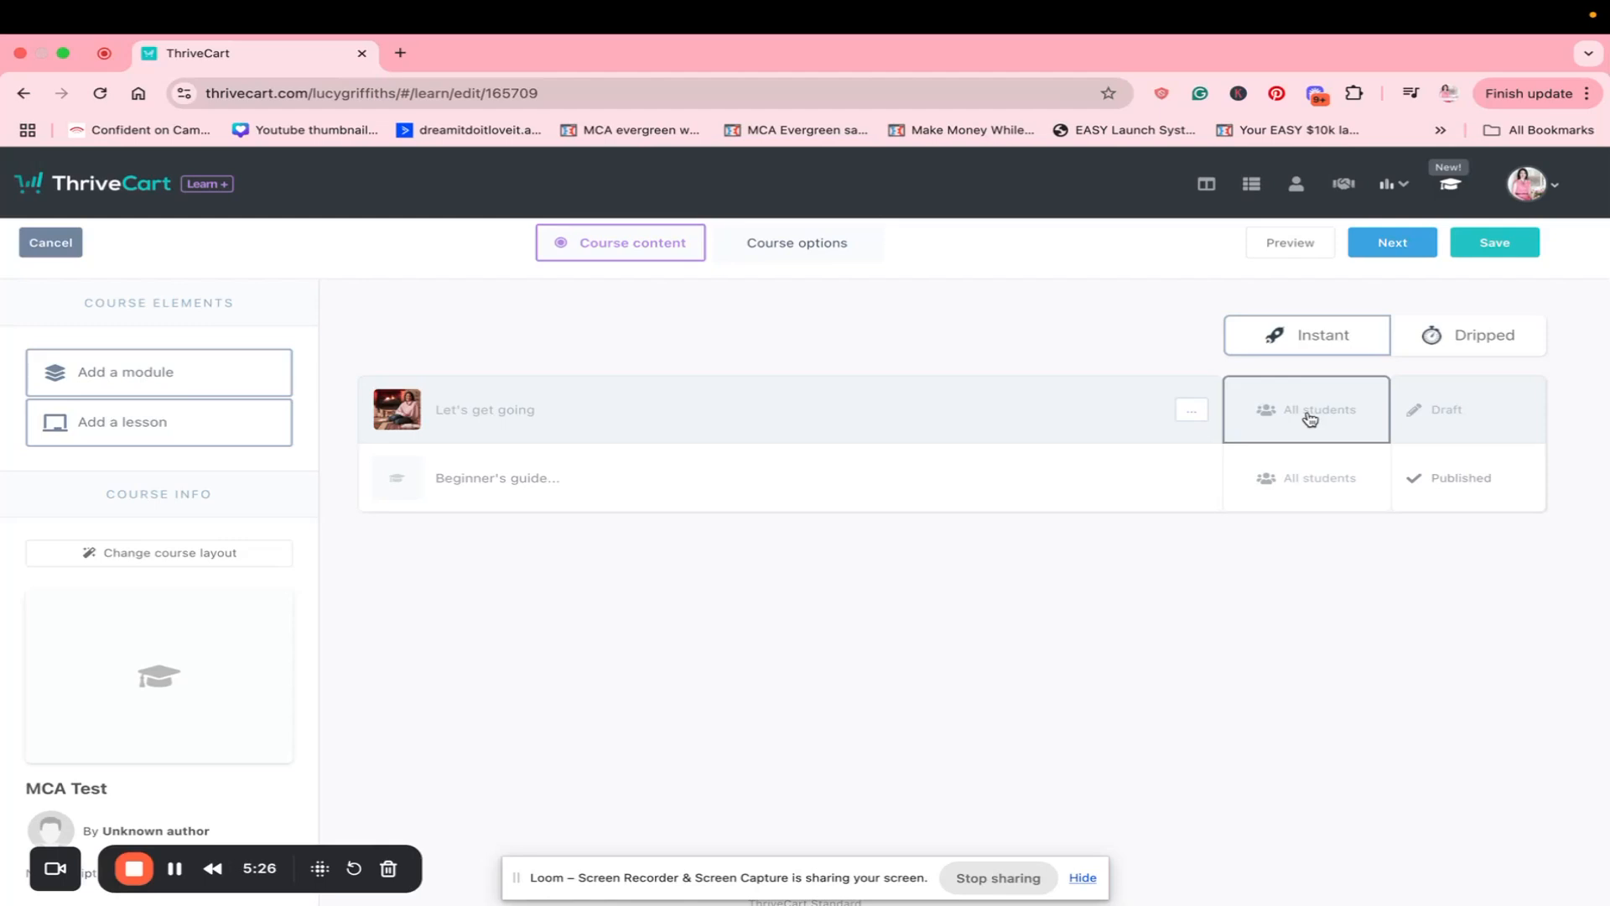
- Save the course, continue editing it and proceed to the course options
{"action": "left_click", "coordinate": [1500, 242]}
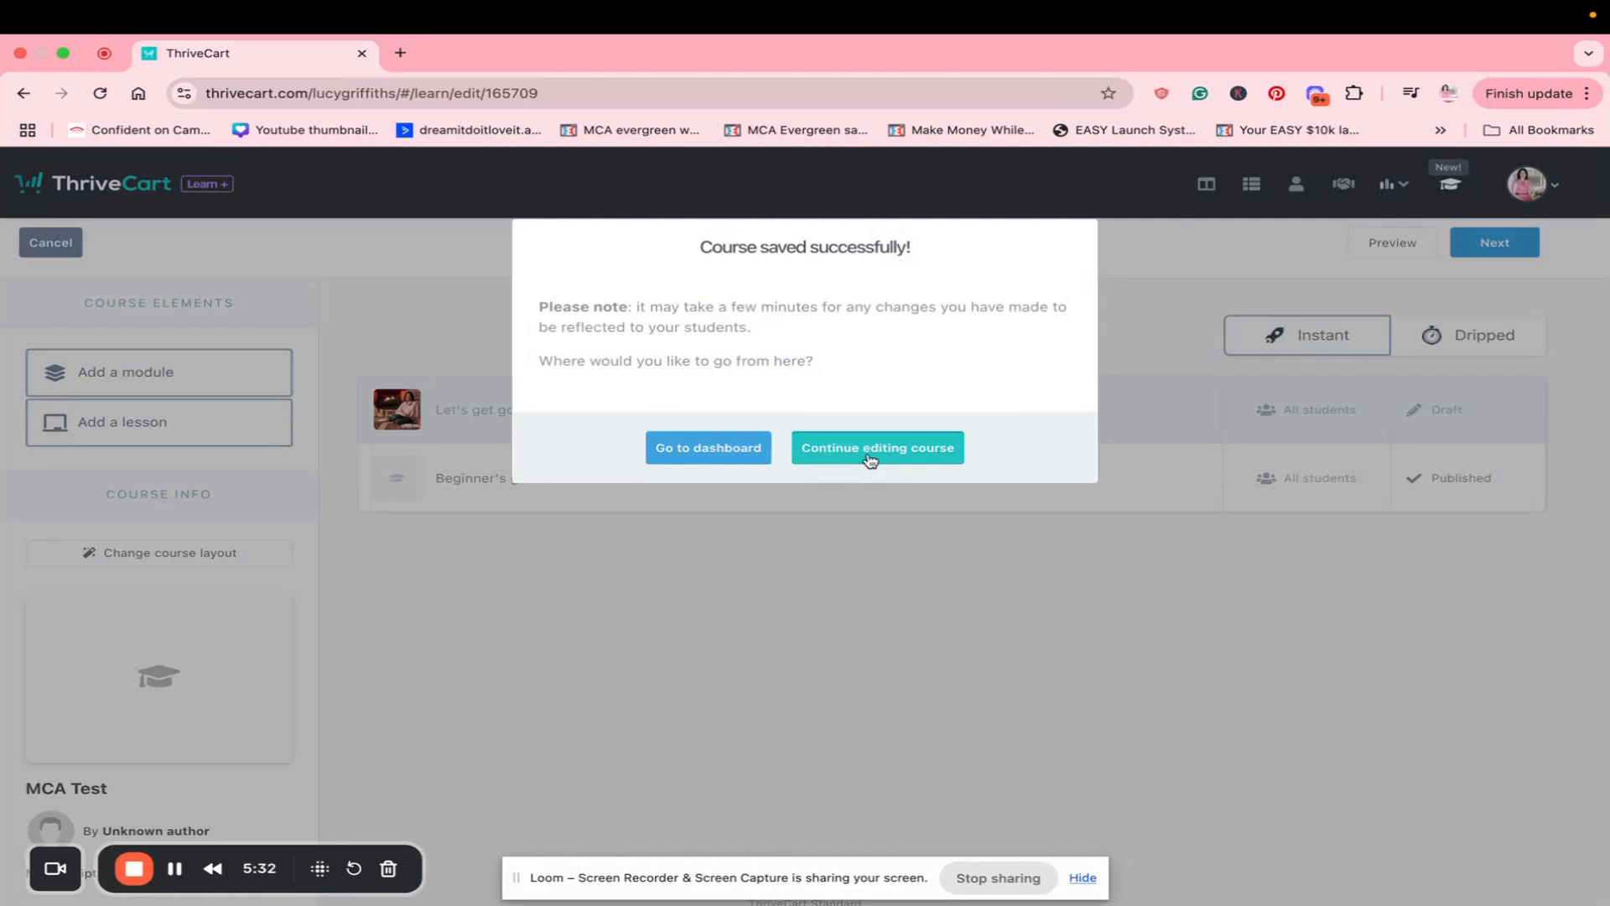
{"action": "left_click", "coordinate": [869, 461]}
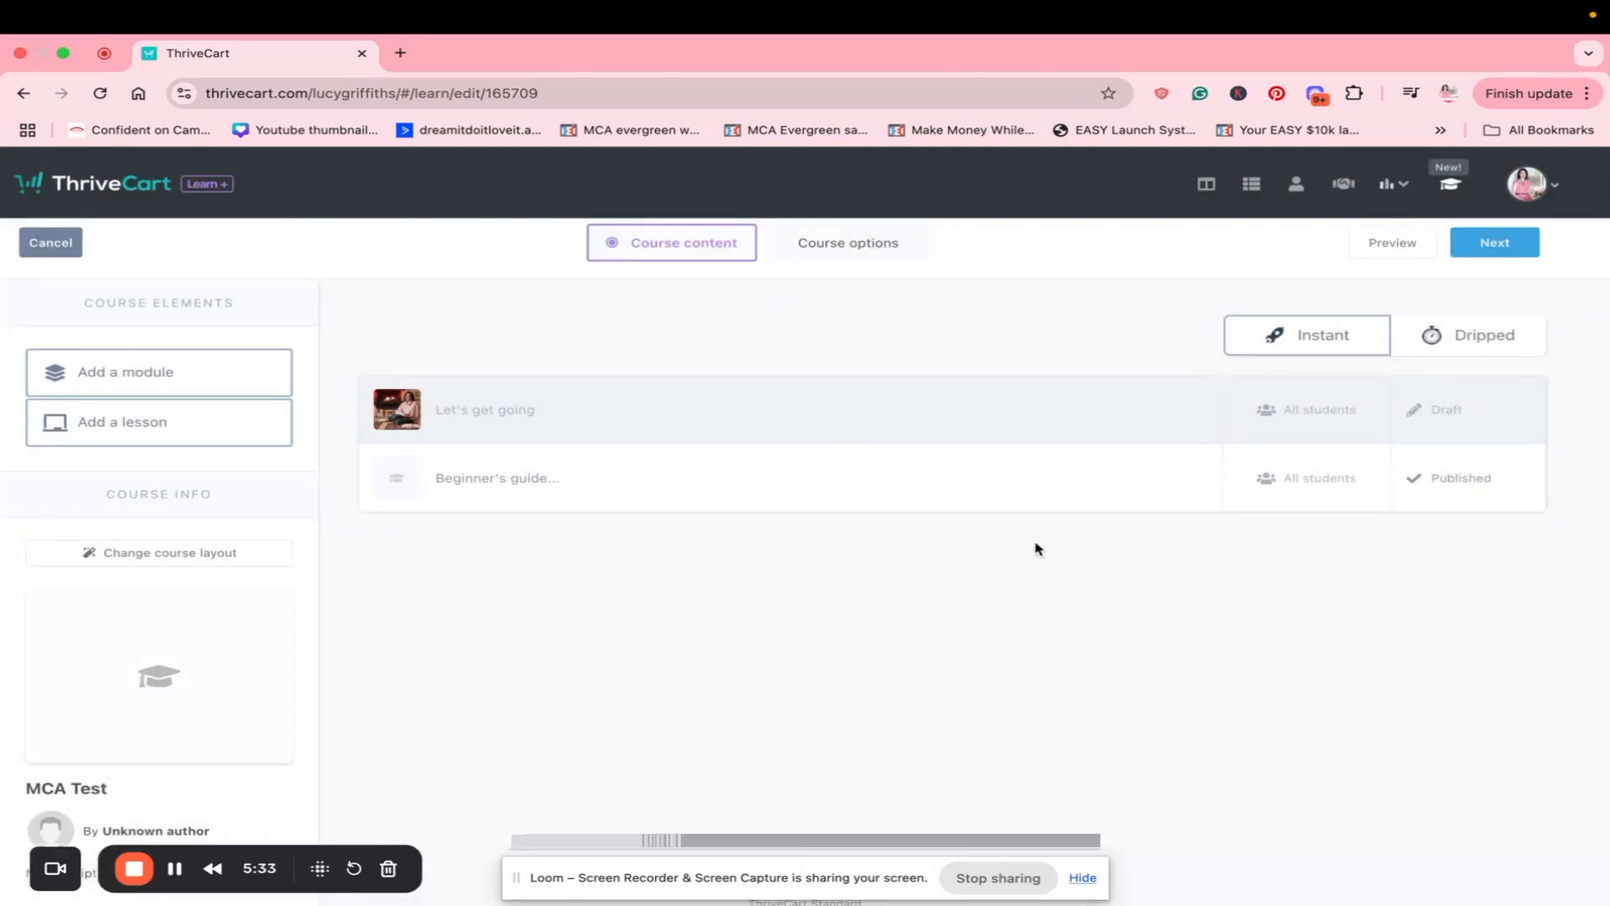
{"action": "left_click", "coordinate": [1514, 243]}
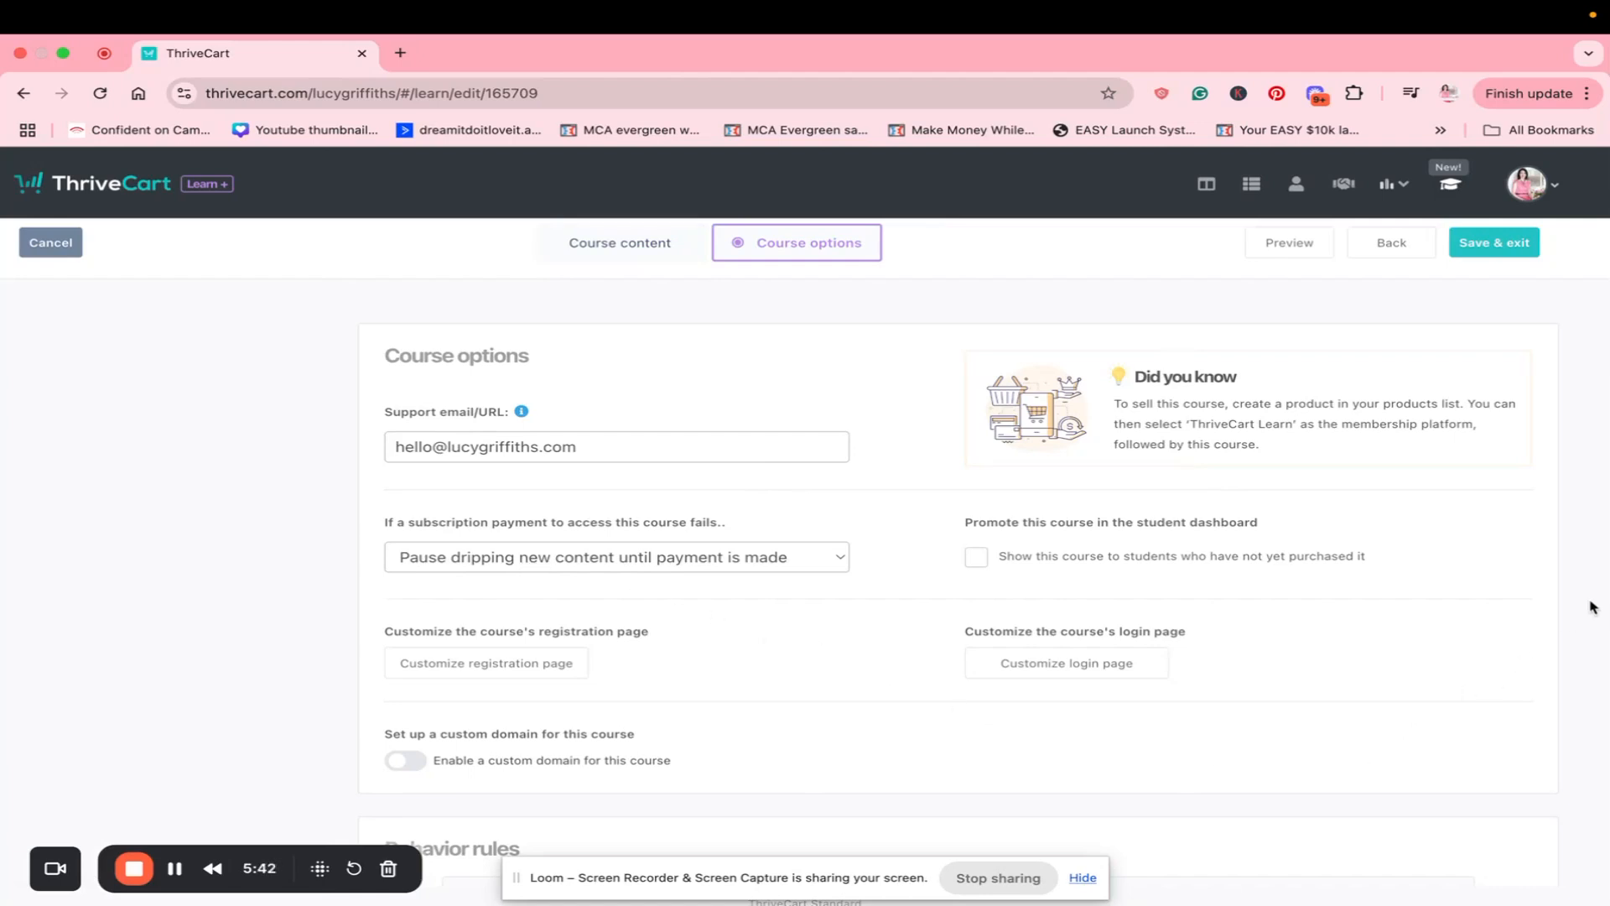
- Open the course's login page for customization and select the dark "Sign in" panel
{"action": "scroll", "coordinate": [1593, 606], "scroll_direction": "down", "scroll_amount": 1}
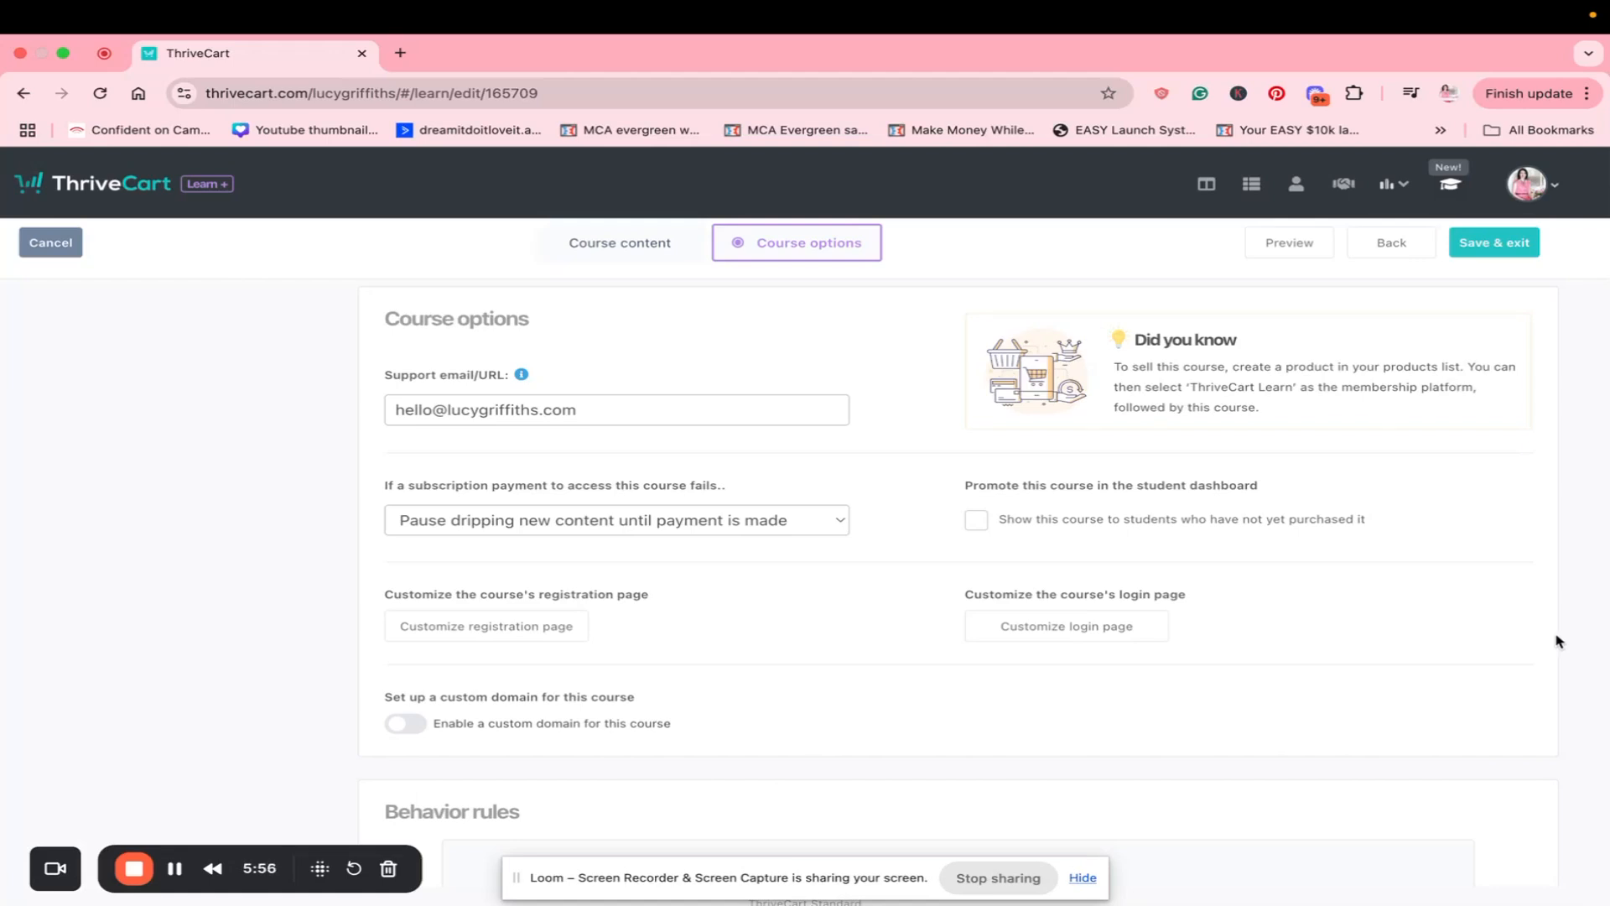
{"action": "left_click", "coordinate": [1040, 629]}
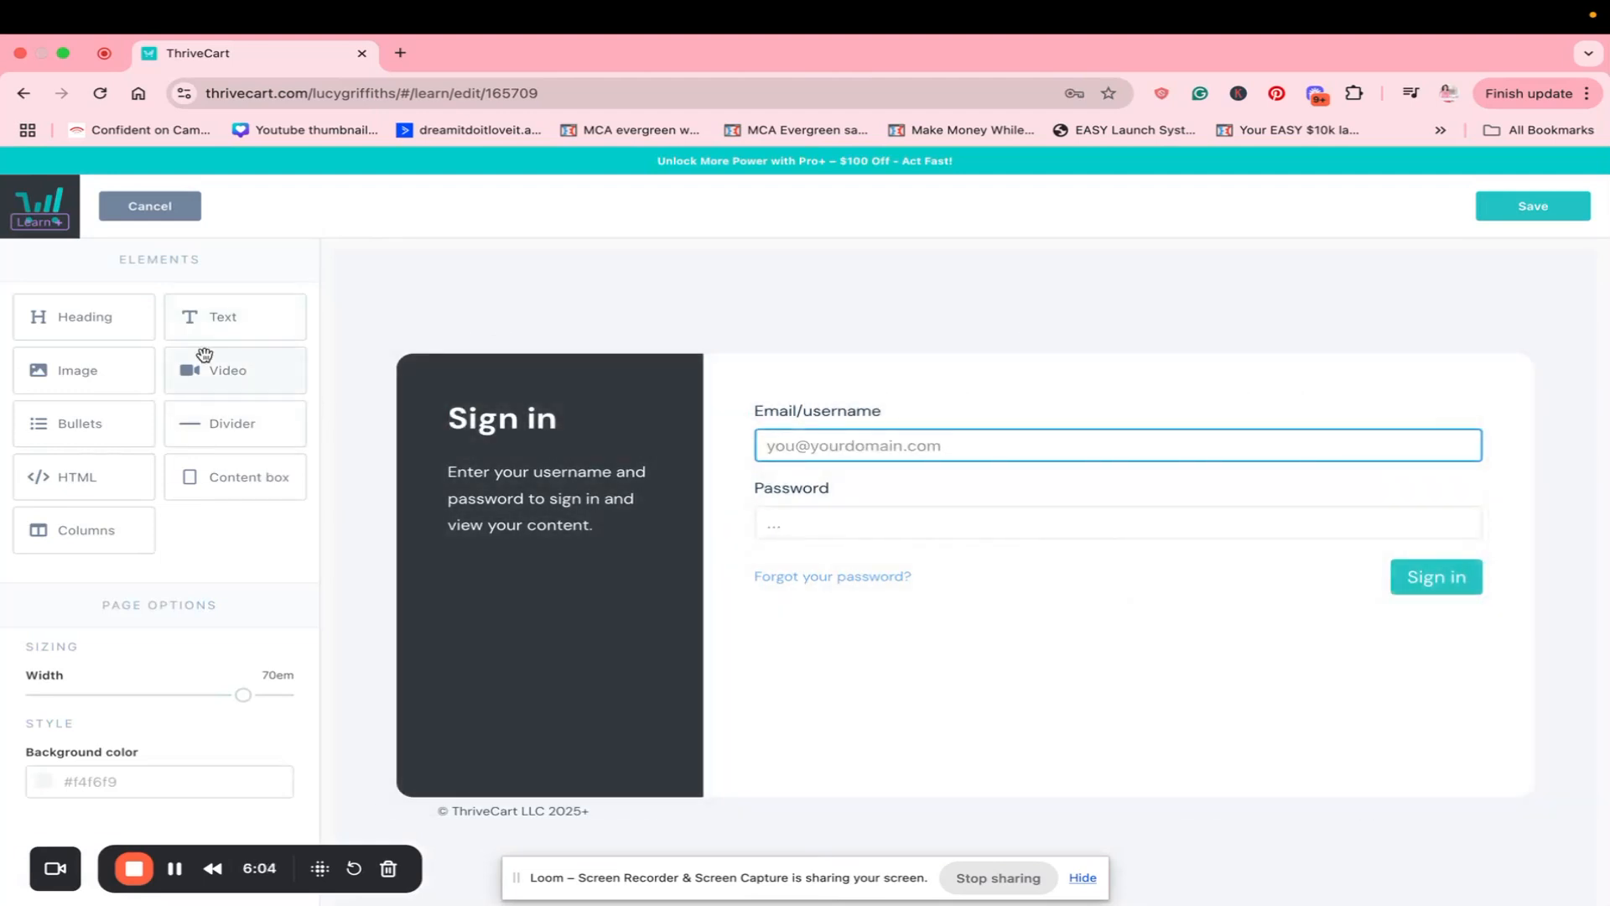
{"action": "left_click", "coordinate": [366, 567]}
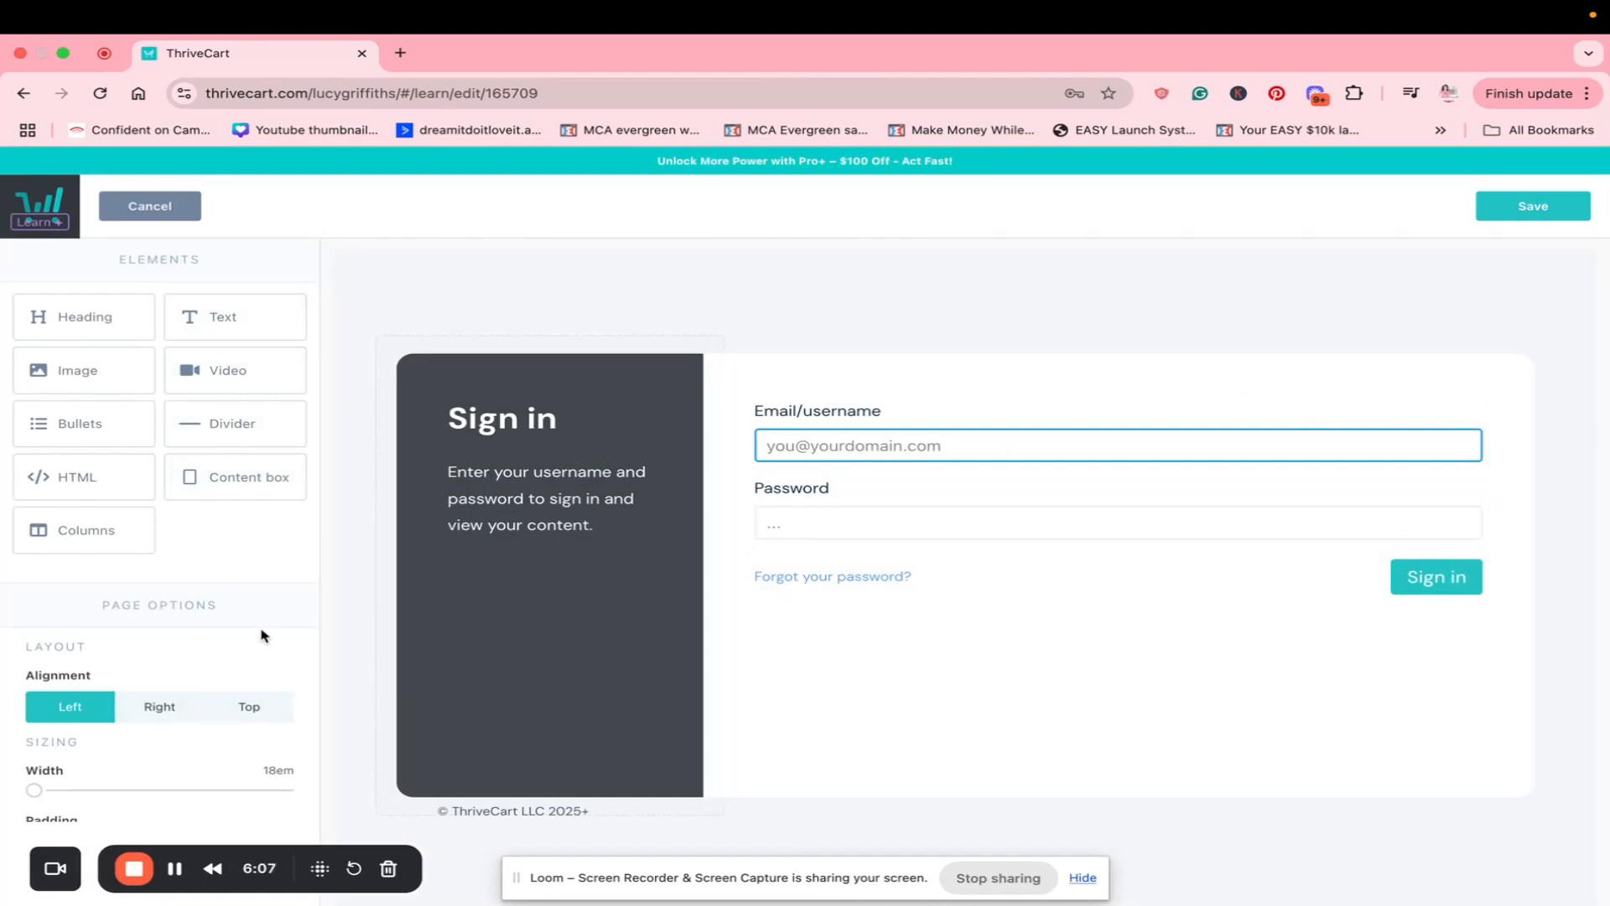